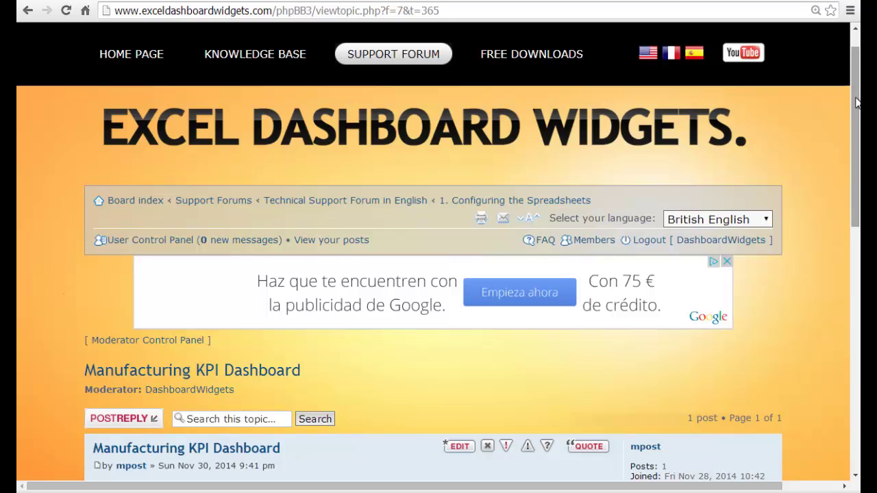
Scroll through the Manufacturing KPI Dashboard forum topic in Chrome.
drag(856, 102, 858, 194)
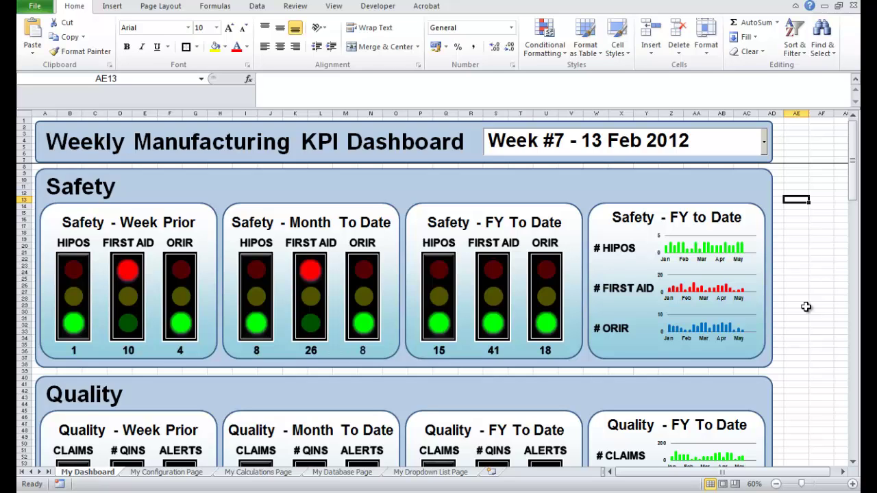
Switch the dashboard's week selector to Week #9, then to Week #2 - 09 Jan 2012.
drag(854, 203, 856, 285)
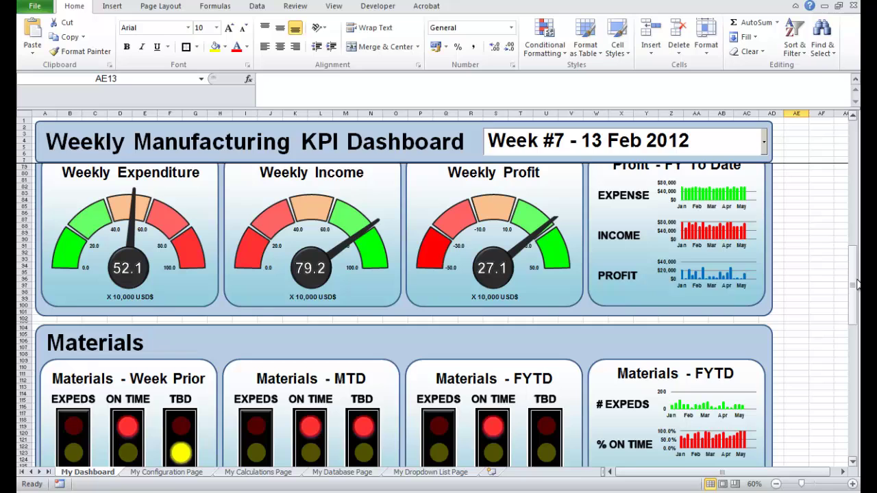
drag(856, 284, 830, 141)
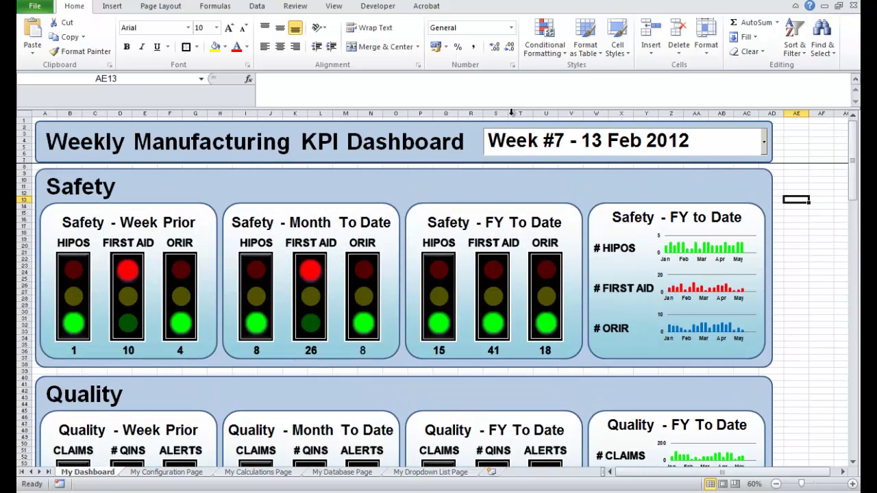
click(764, 146)
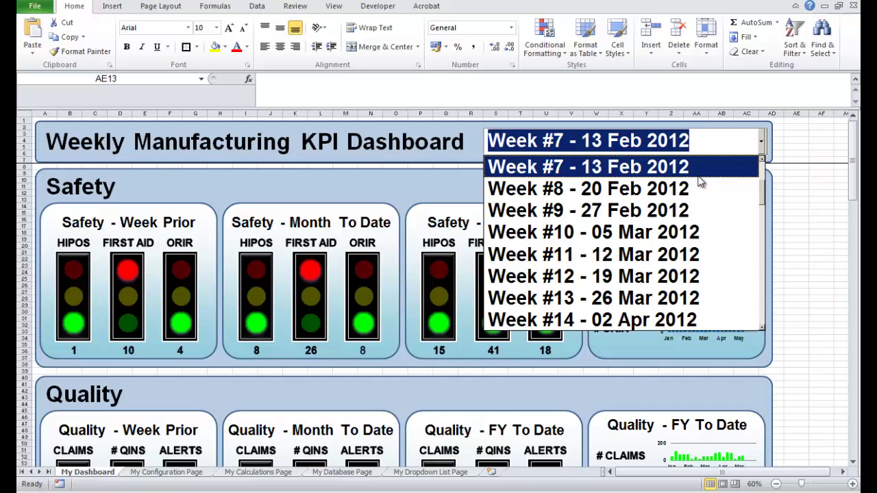
click(647, 207)
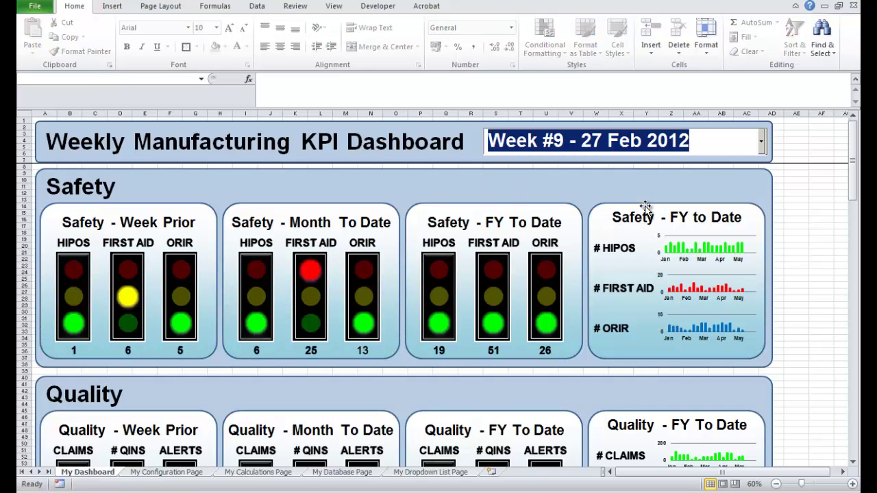
click(763, 144)
scroll(766, 206, up, 3)
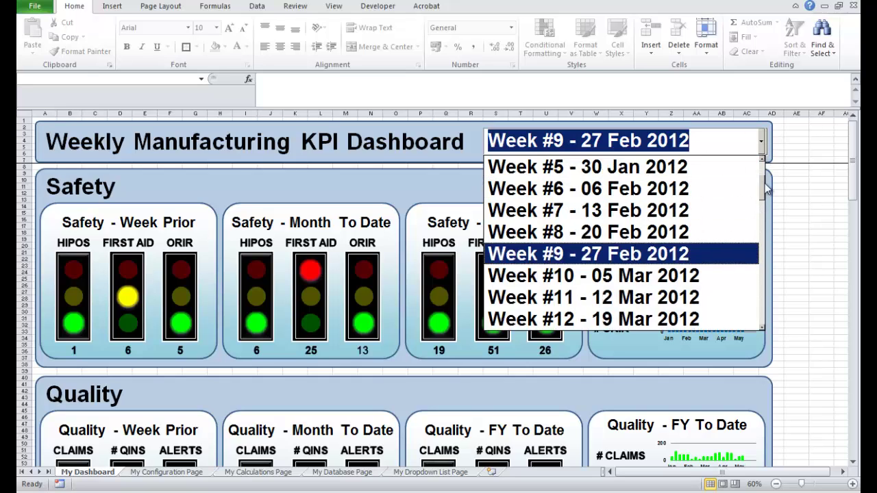
click(720, 192)
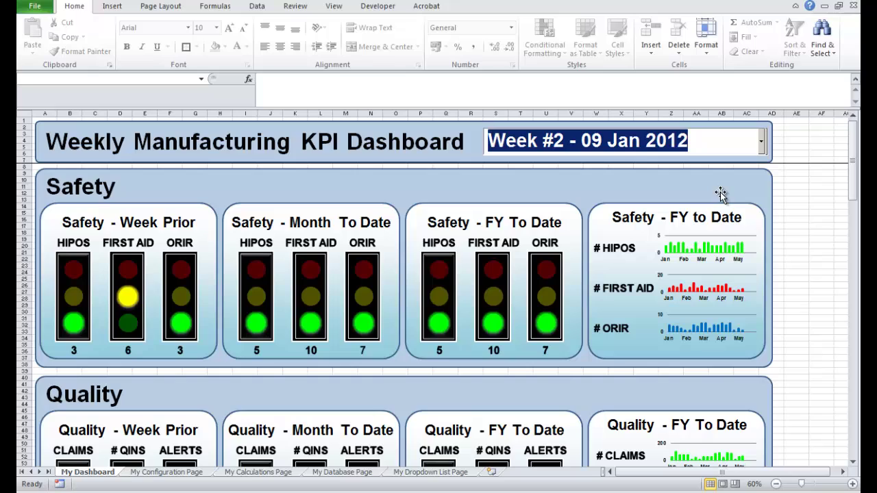
click(816, 195)
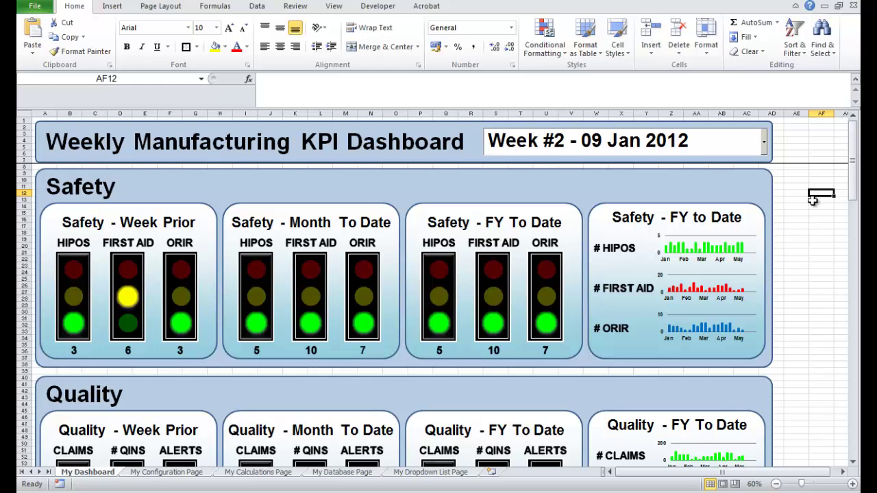
drag(852, 180, 852, 180)
click(177, 476)
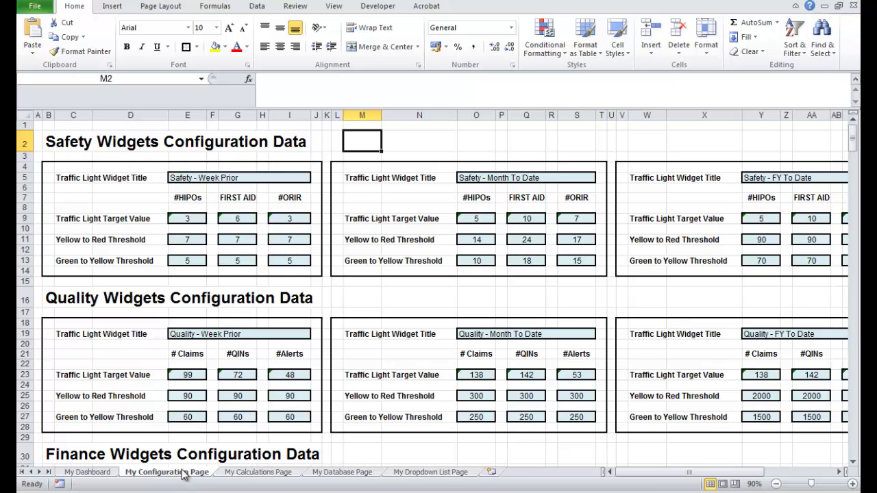
click(262, 473)
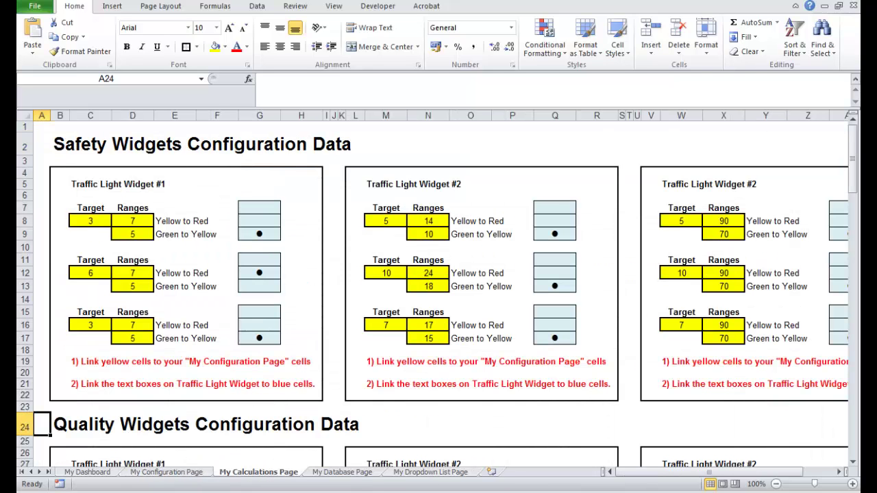
click(775, 484)
click(775, 483)
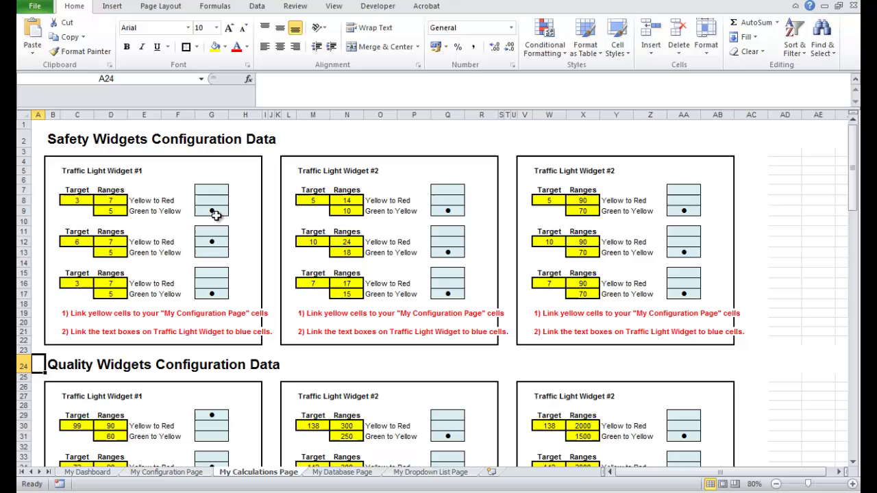
click(346, 473)
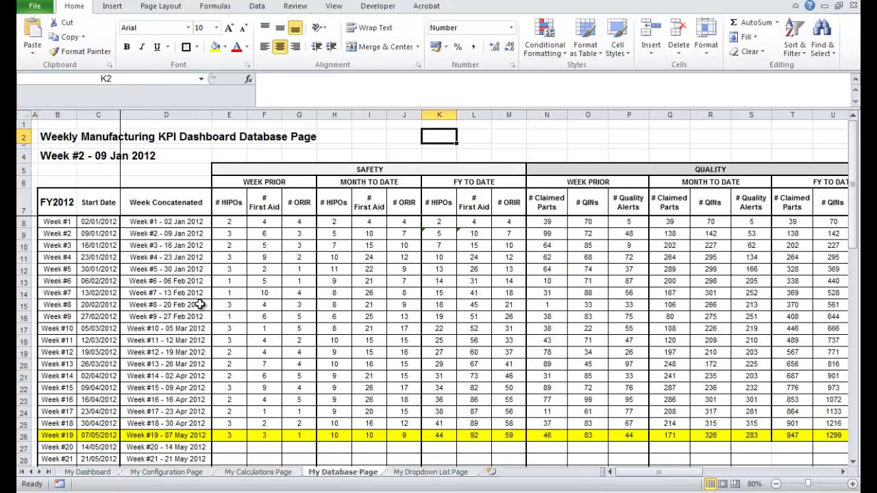
click(423, 472)
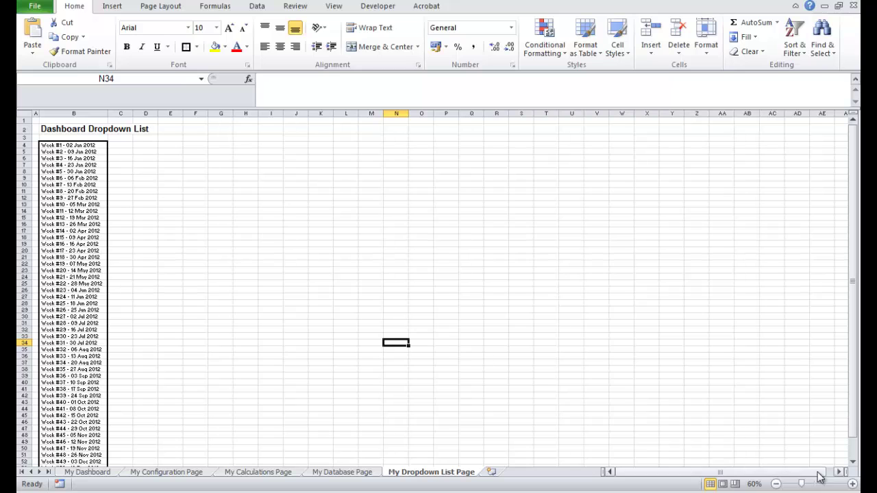
click(852, 484)
click(853, 484)
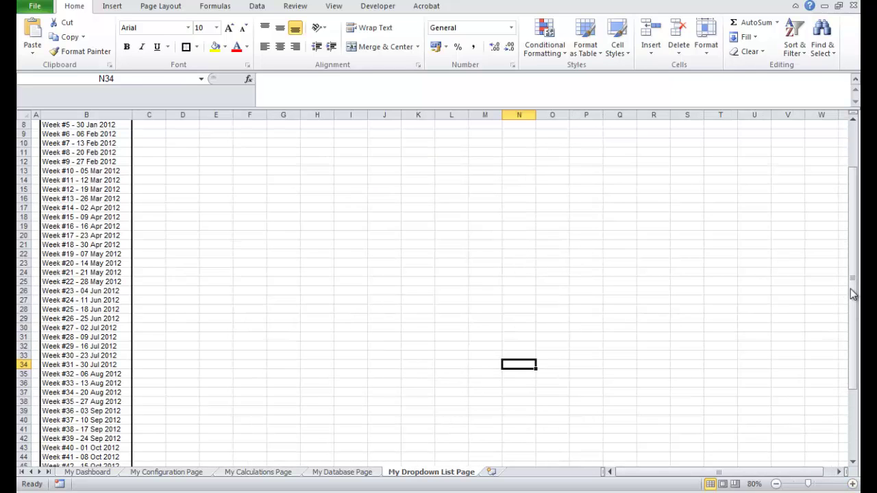
drag(853, 293, 853, 247)
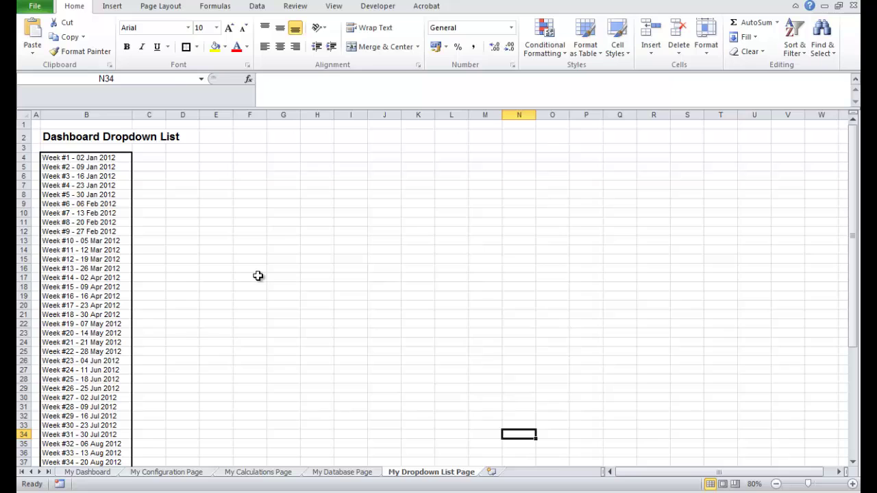
click(104, 472)
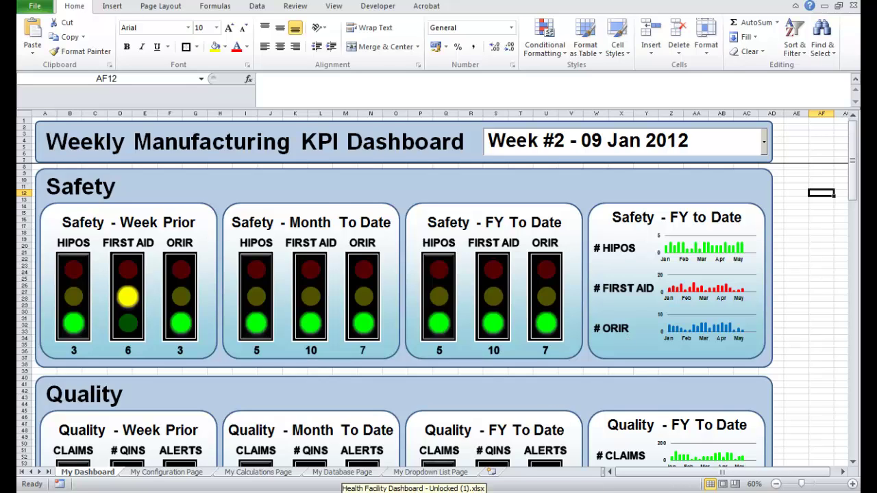
click(411, 489)
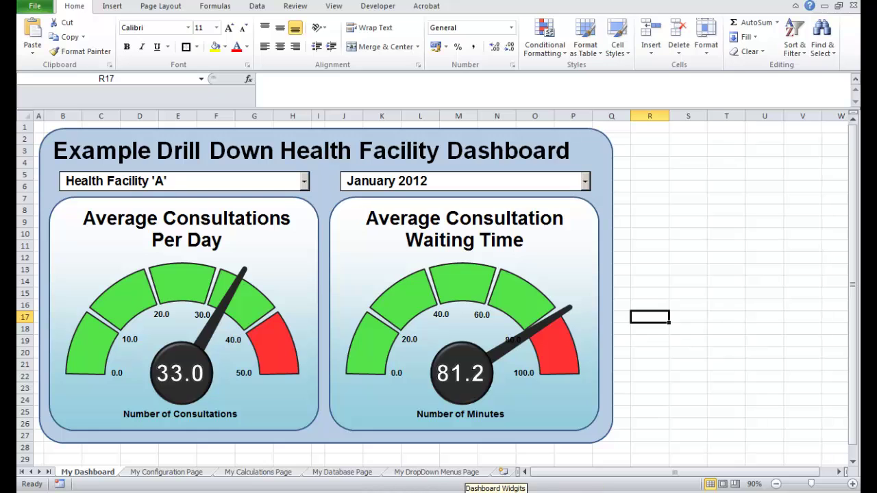
click(341, 489)
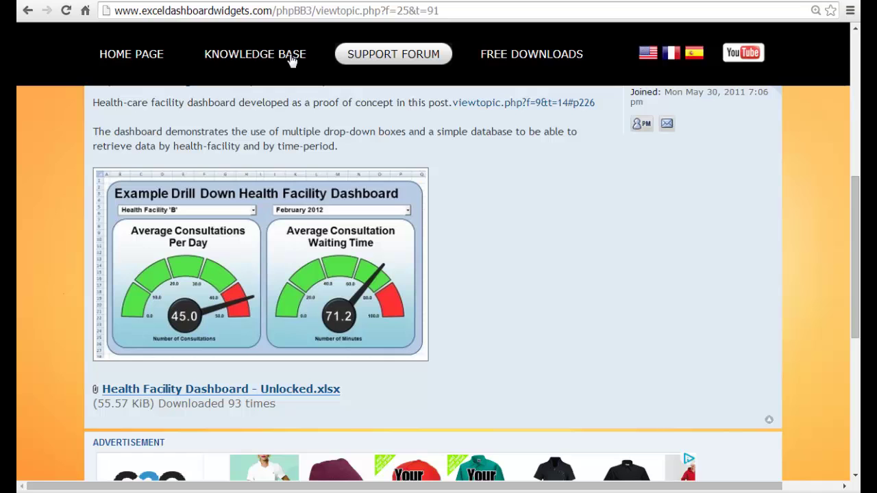
mouse_move(858, 196)
mouse_down()
mouse_move(858, 147)
mouse_move(859, 190)
mouse_up()
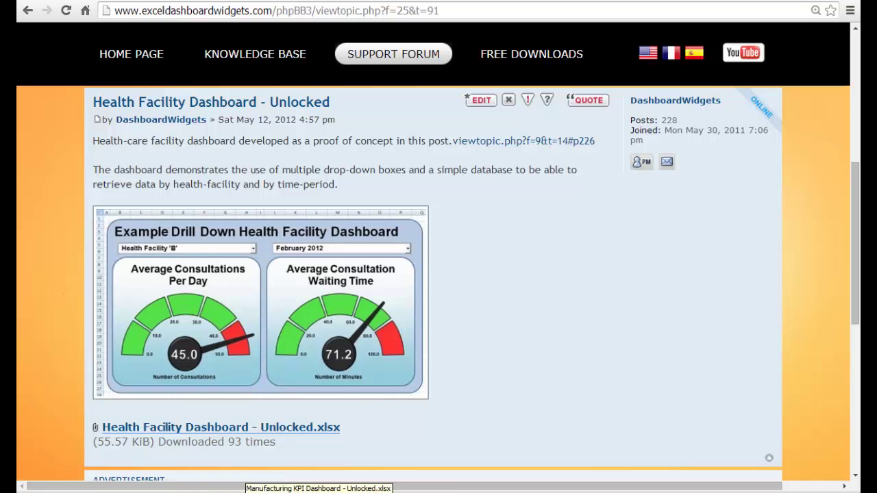
click(259, 487)
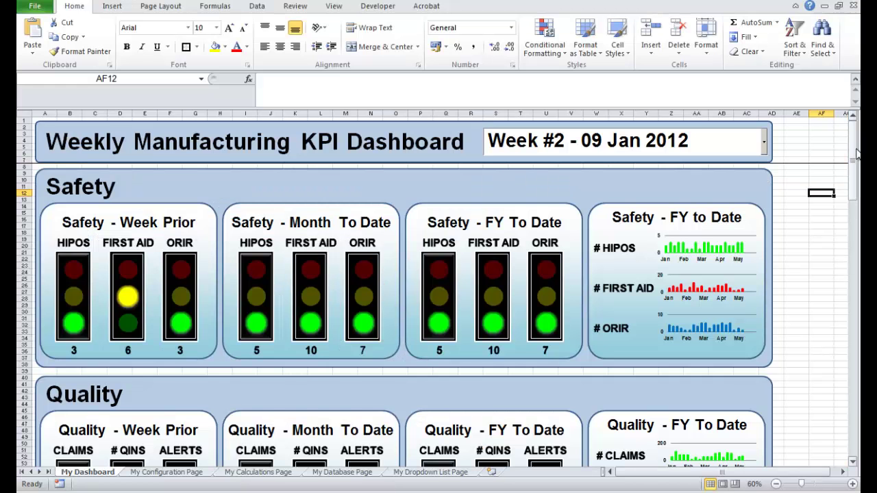
Scroll the current dashboard sheet down and back up.
mouse_move(853, 182)
mouse_down()
mouse_move(859, 211)
mouse_move(859, 183)
mouse_up()
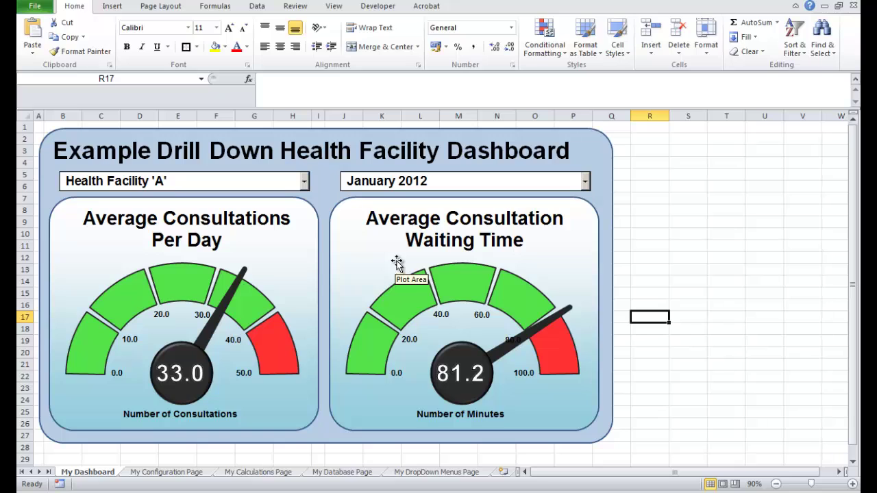
Exit design mode and choose Health Facility 'F', after trying facilities 'B' and 'C'.
click(303, 181)
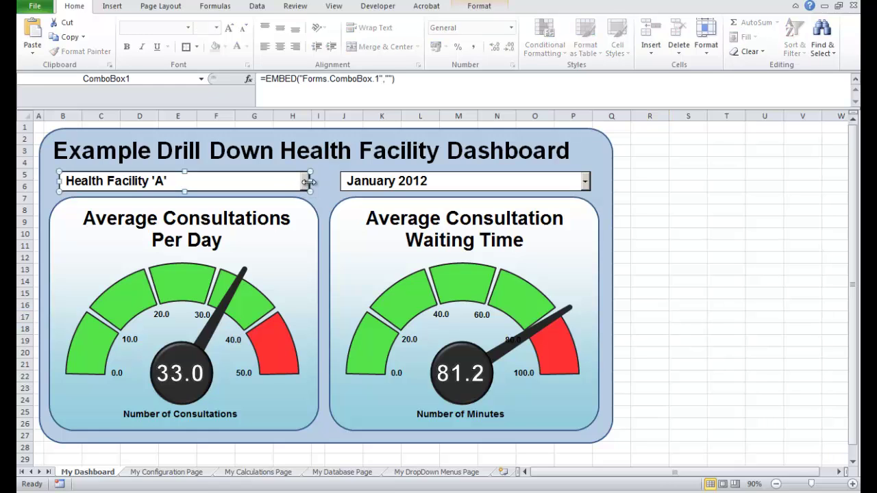
click(380, 9)
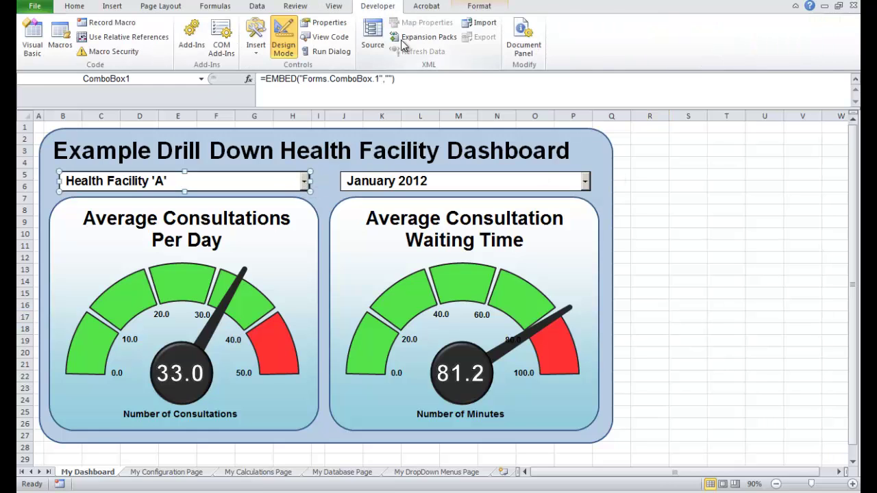
click(284, 46)
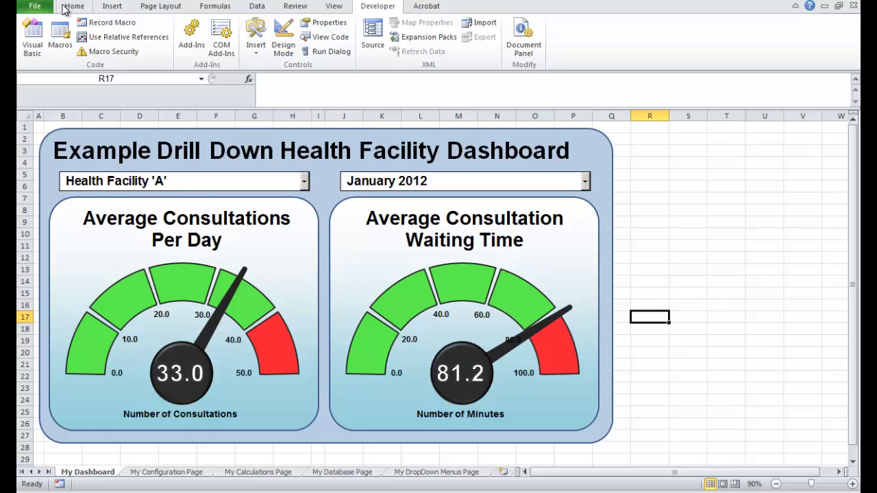
click(306, 180)
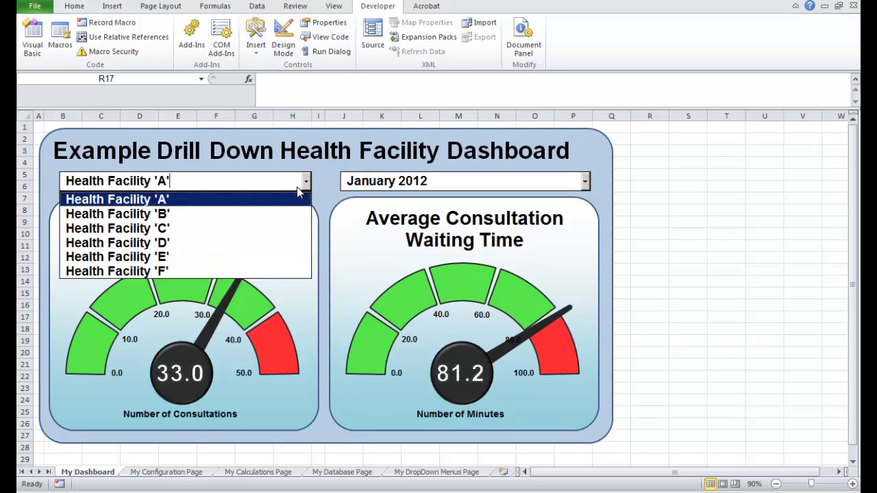
click(274, 215)
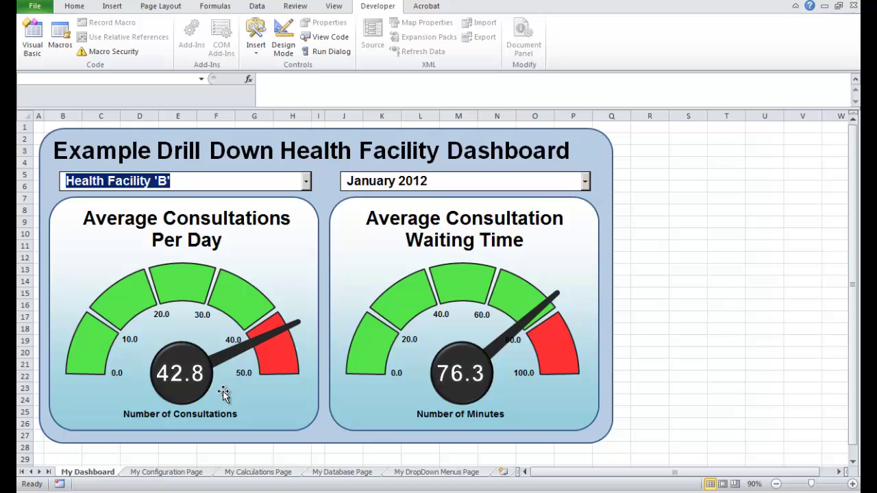
click(307, 181)
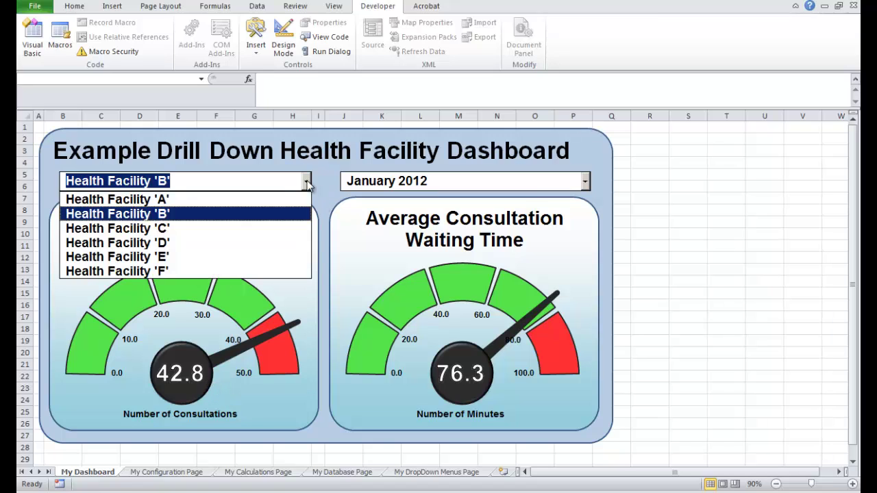
click(277, 231)
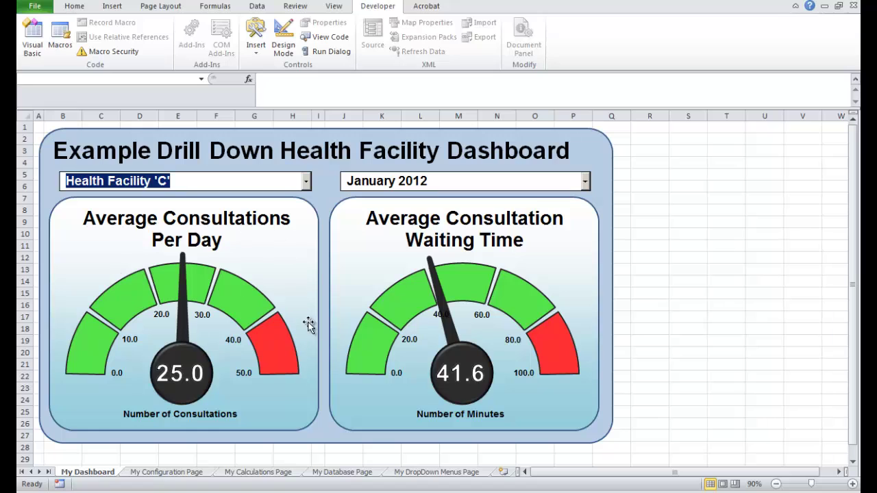
click(307, 185)
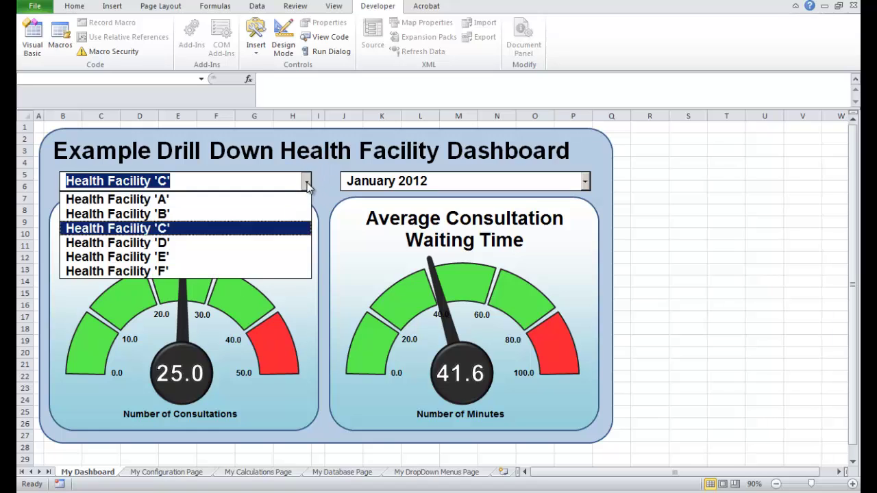
click(246, 271)
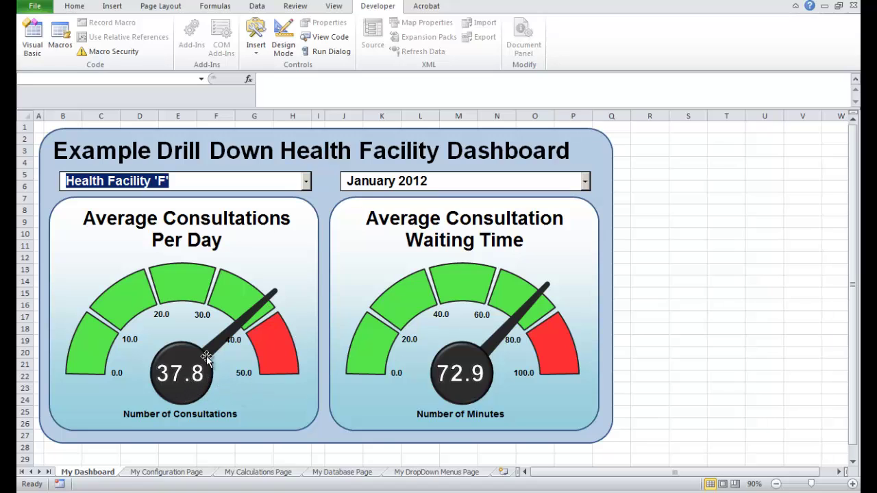
Set the dashboard month to March 2012.
click(585, 181)
click(479, 229)
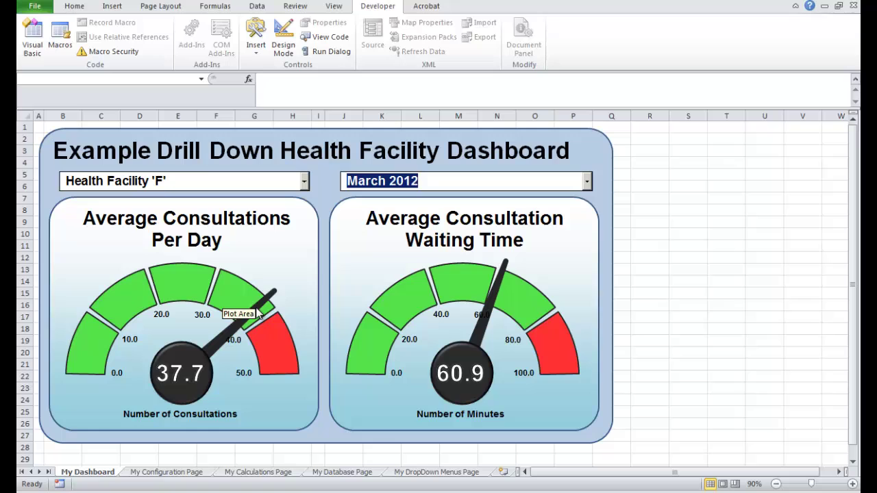
click(654, 234)
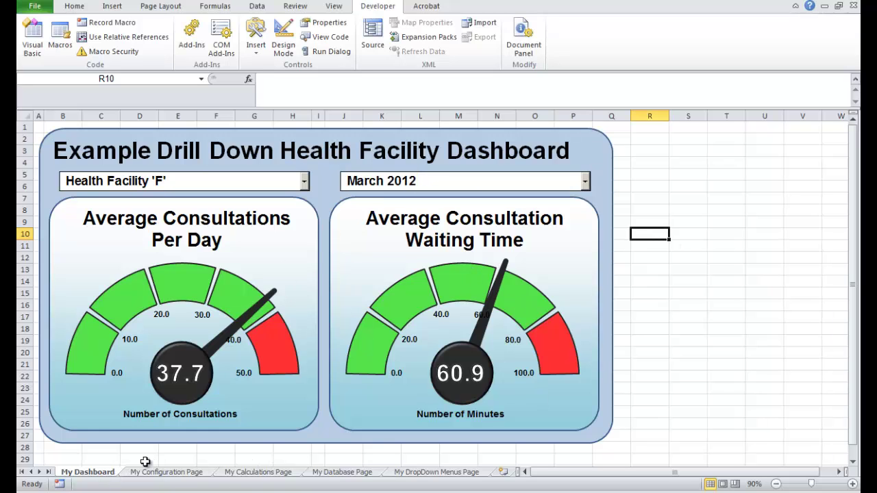
click(165, 472)
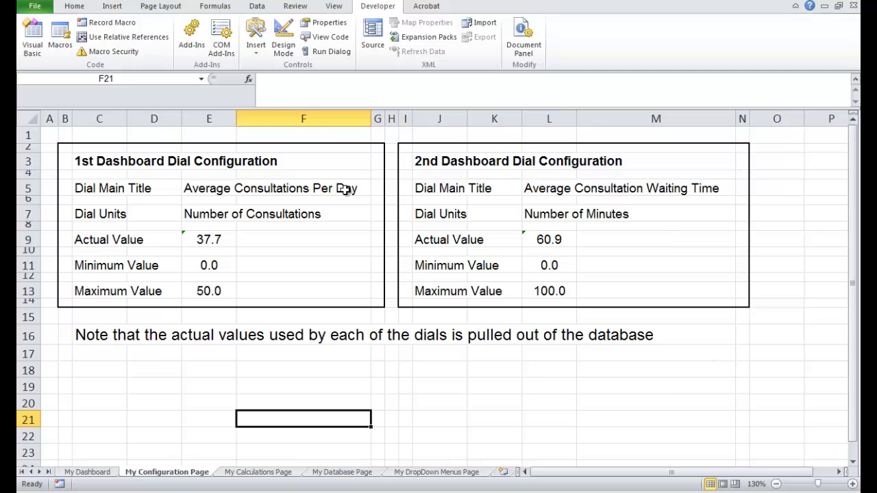
click(251, 472)
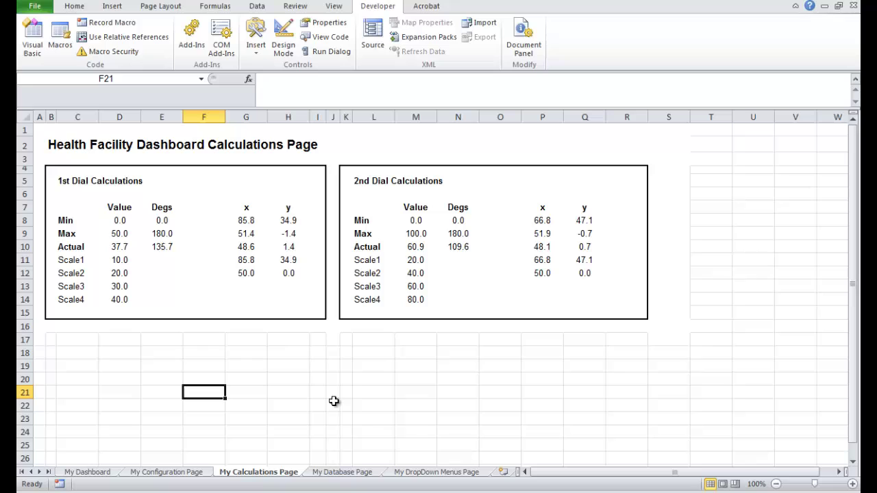
click(342, 472)
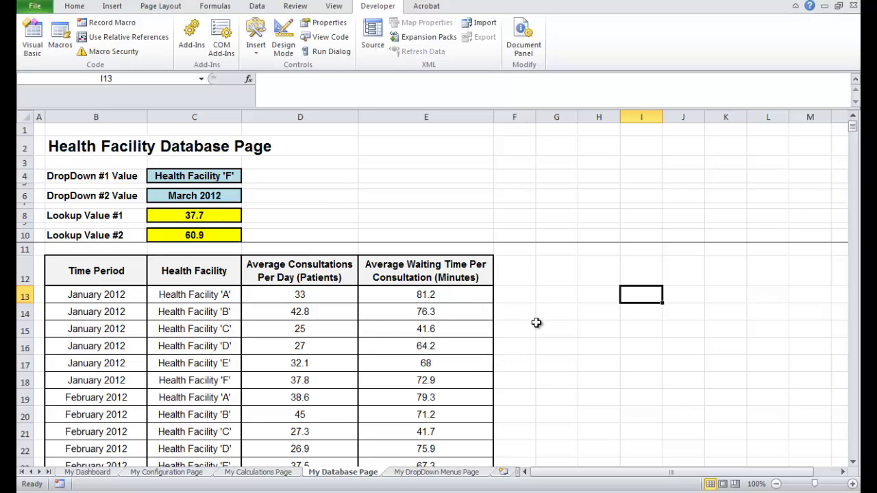
click(87, 471)
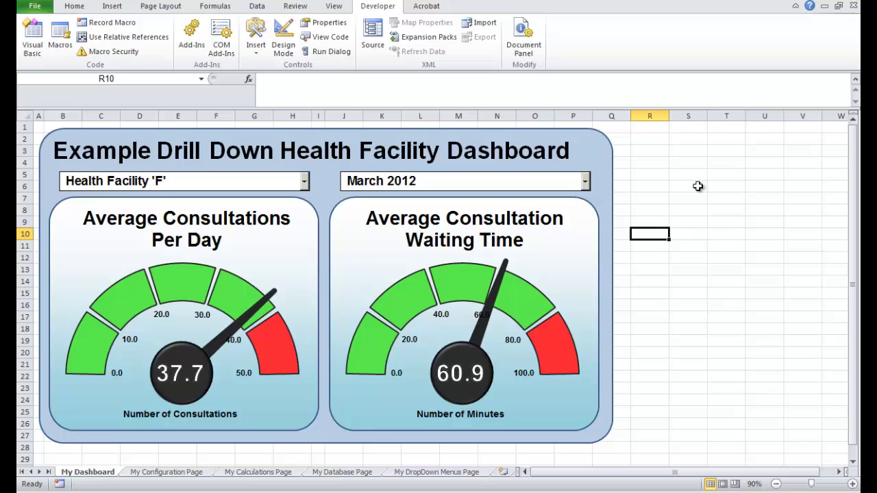
Create a new workbook from the Blank workbook template.
click(36, 6)
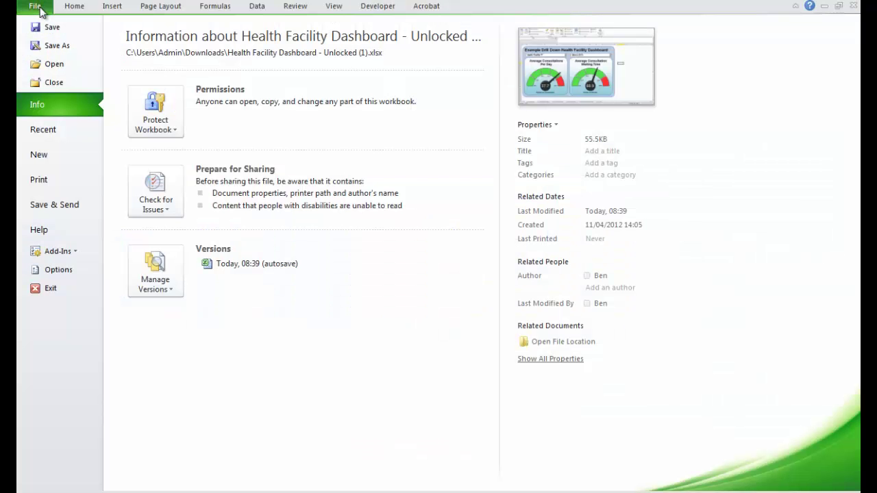
click(65, 156)
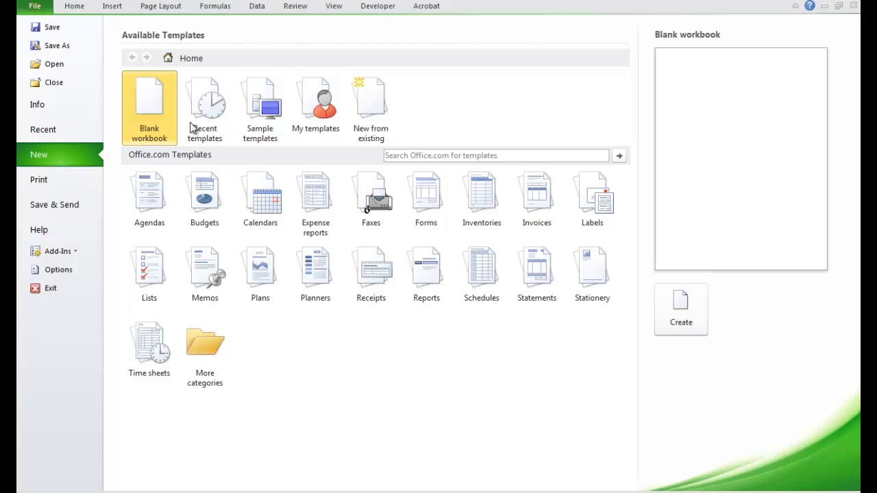
click(690, 308)
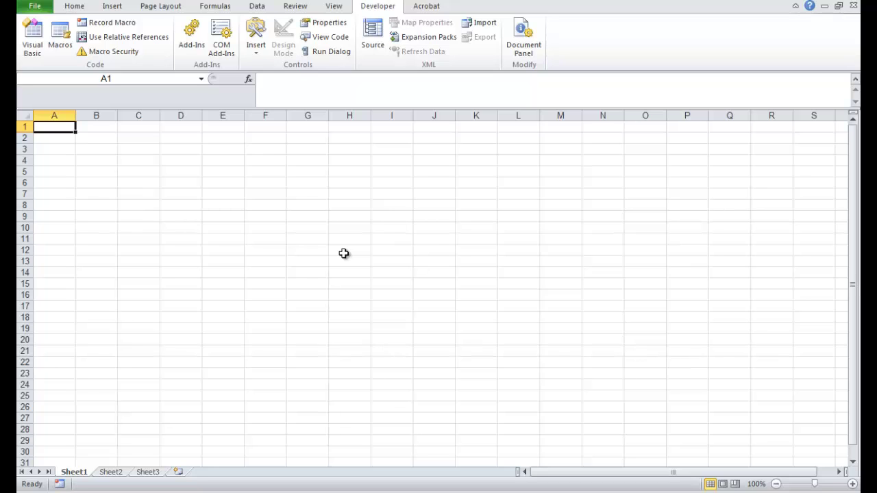
Rename the three existing sheets to My Dashboard, My Configuration Data and My Calculations.
double_click(79, 470)
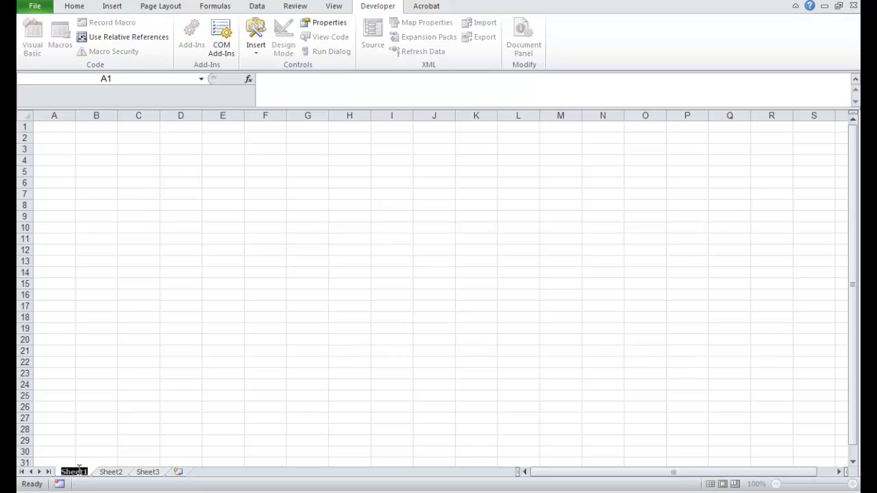
text(My Dashboard)
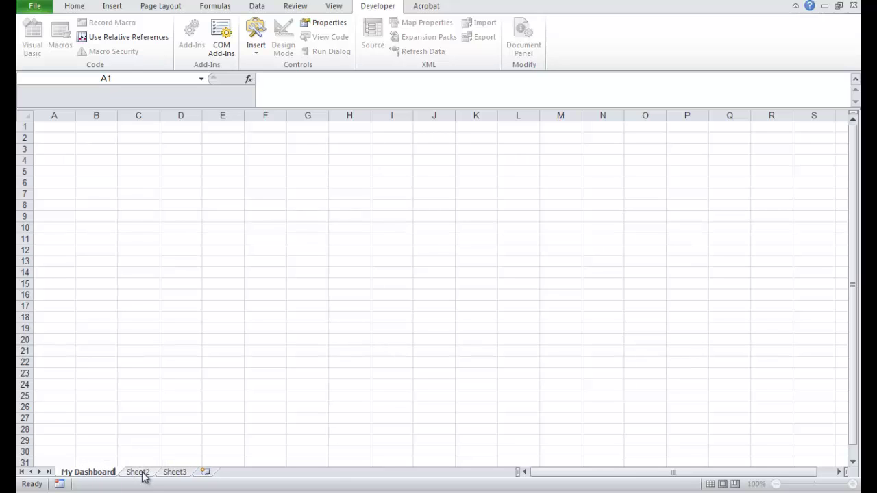
click(140, 472)
double_click(142, 472)
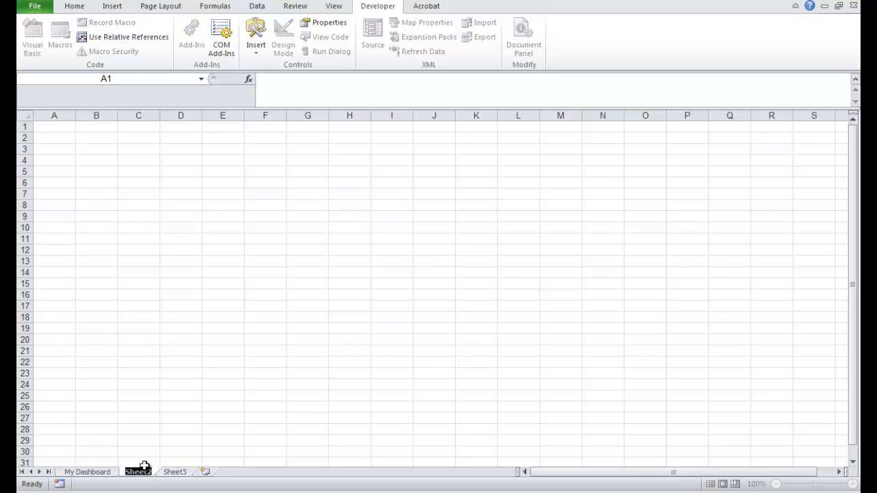
text(My C)
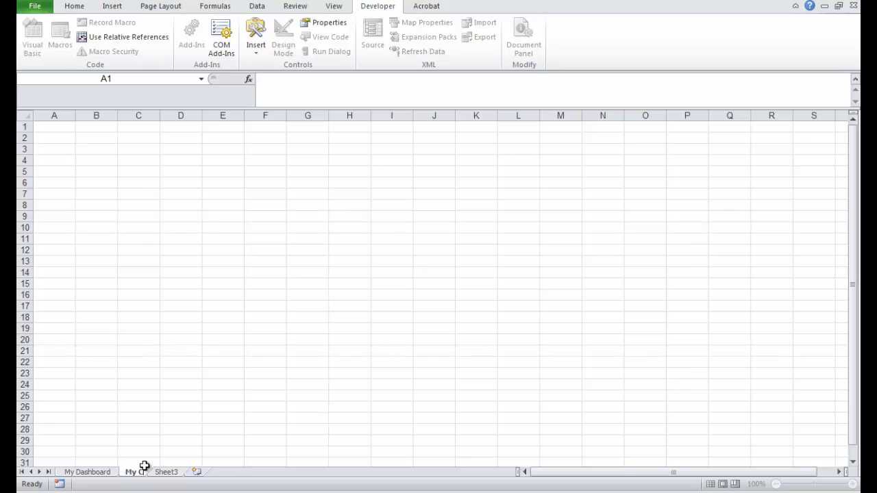
text(onfiguration)
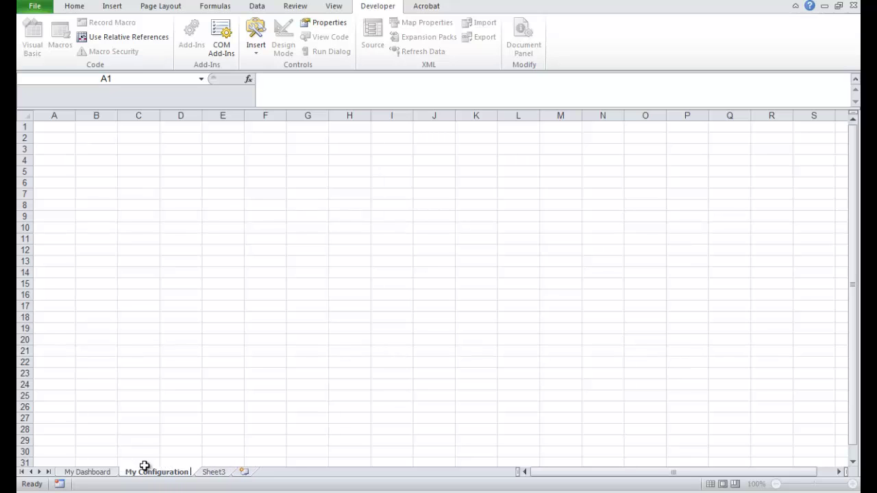
text( Data)
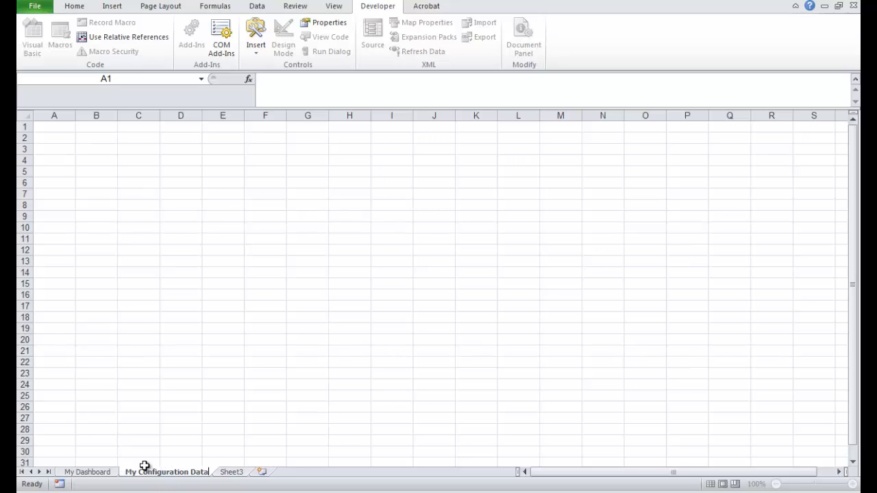
click(233, 471)
double_click(233, 471)
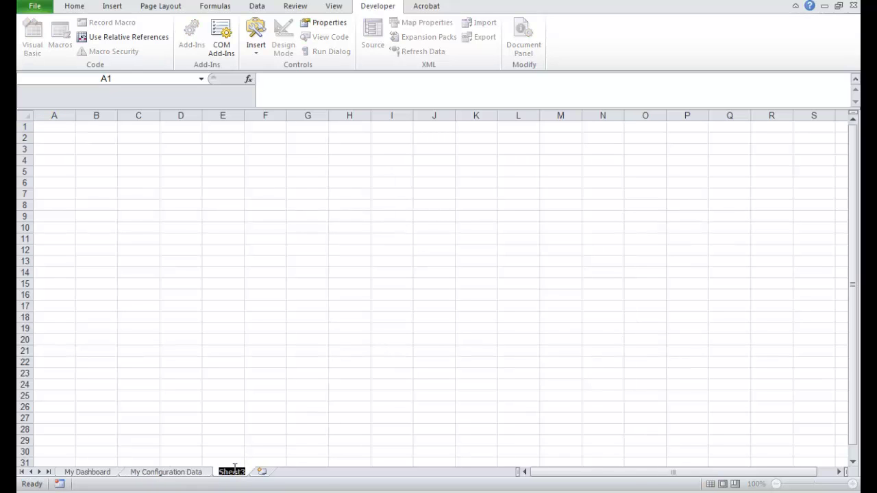
text(My)
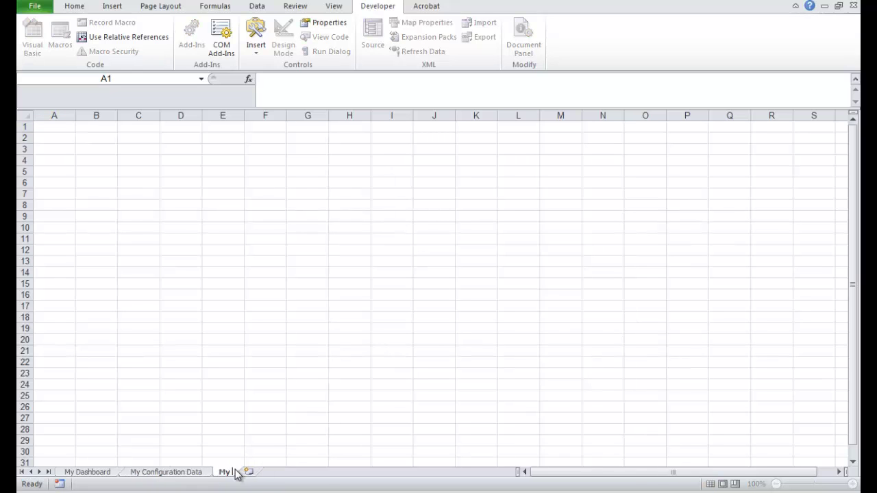
text( Dalculations)
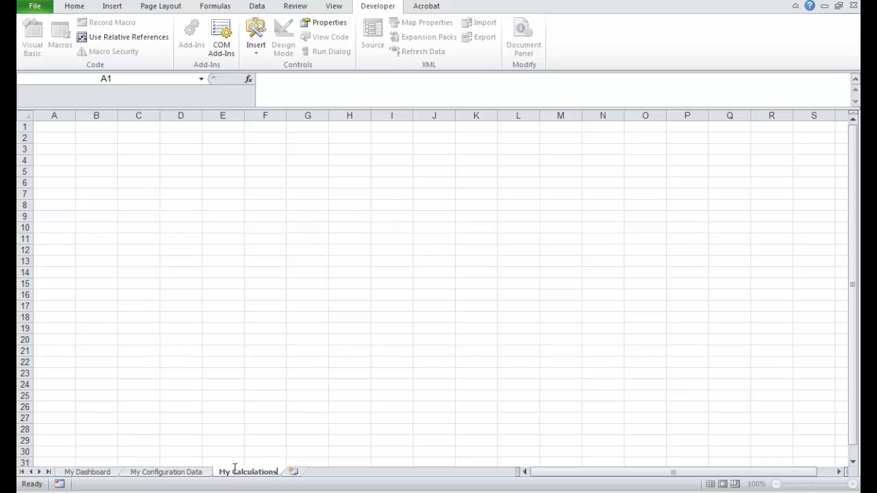
Add two worksheets named My Database and My DropDown List Data.
click(293, 471)
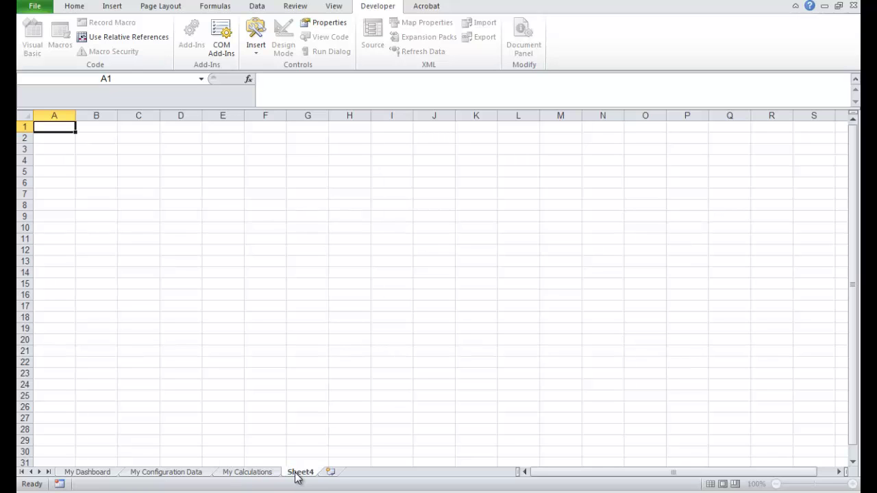
double_click(302, 472)
text(My D)
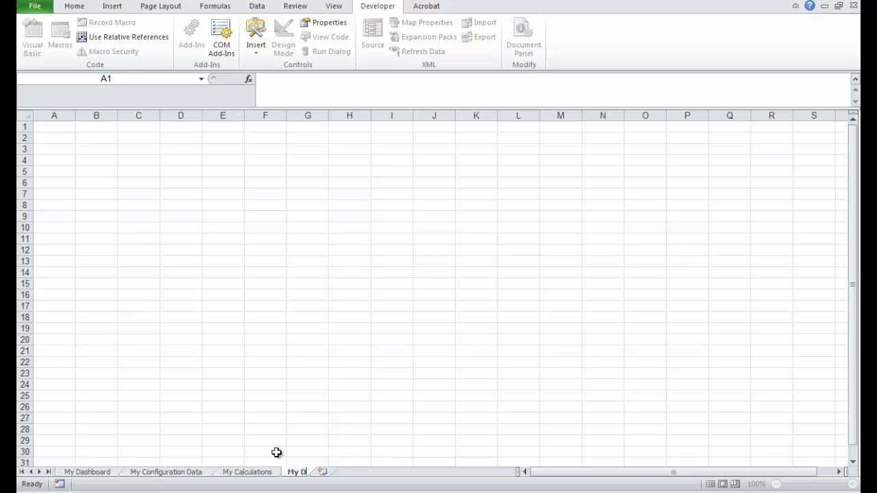
text(atabase)
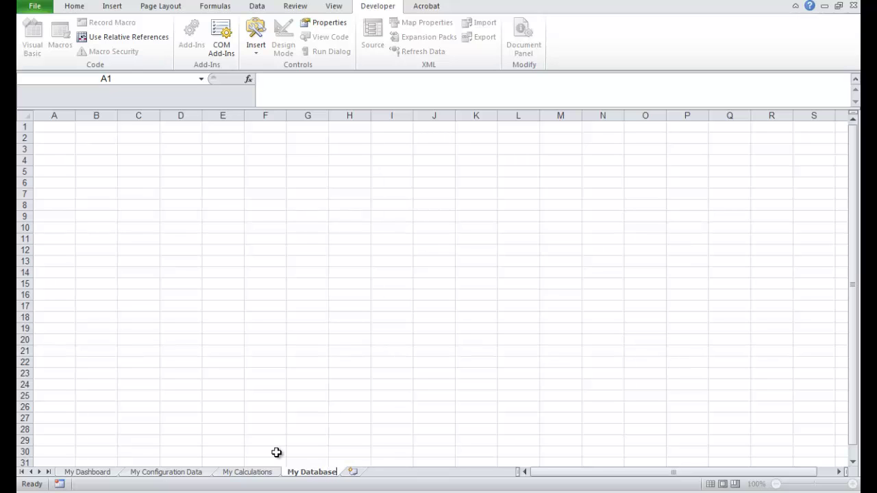
click(354, 472)
double_click(360, 471)
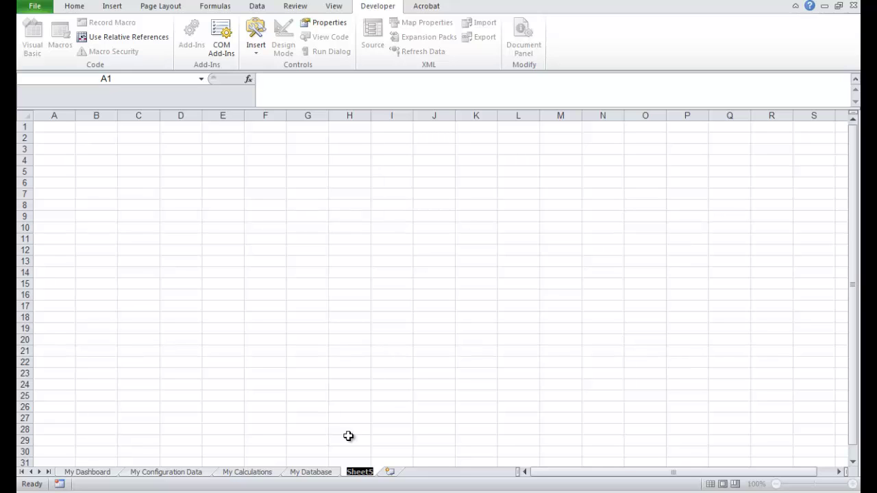
text(My Drop)
text(Down List)
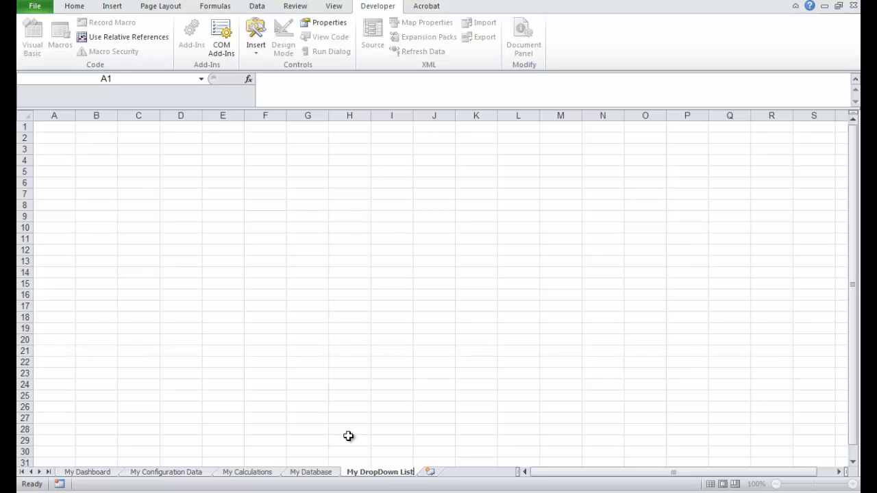
text( Data)
key(Return)
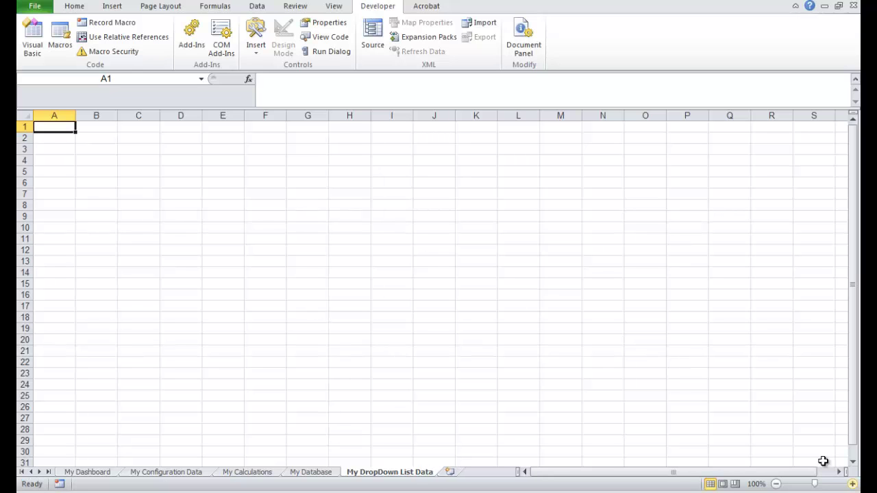
Enter January in B5 and fill it down to December in B16.
click(87, 149)
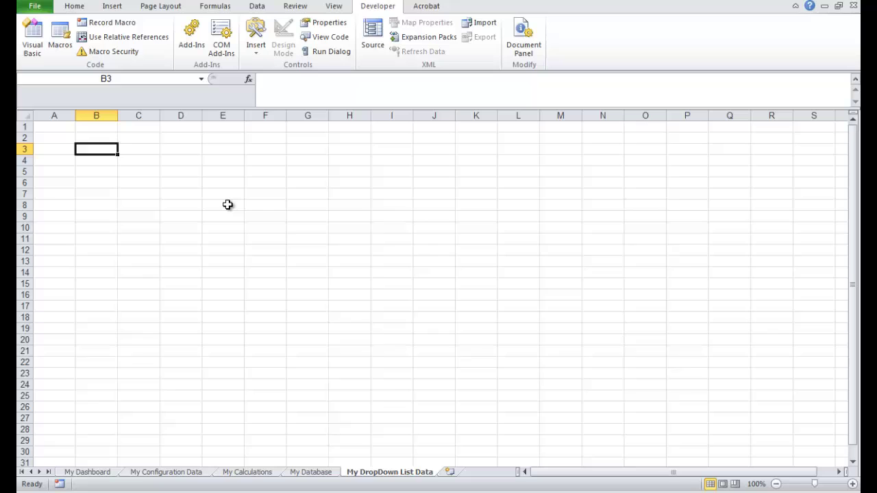
key(Down)
key(Down)
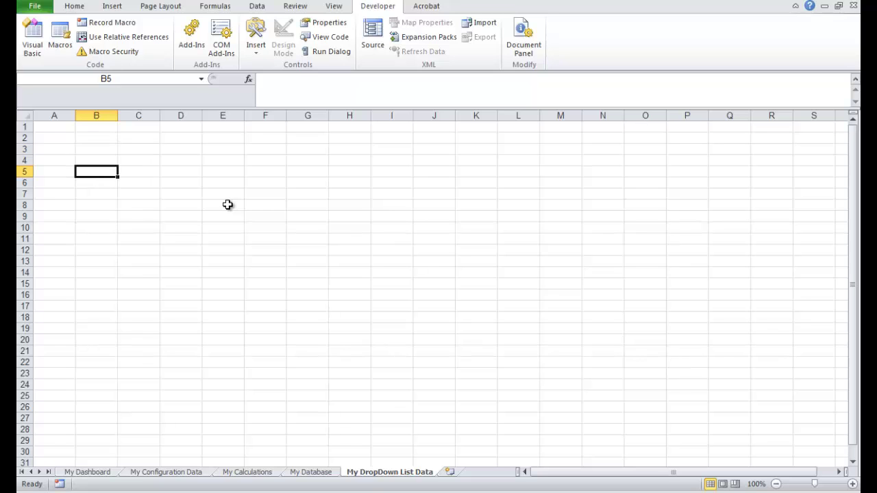
text(J)
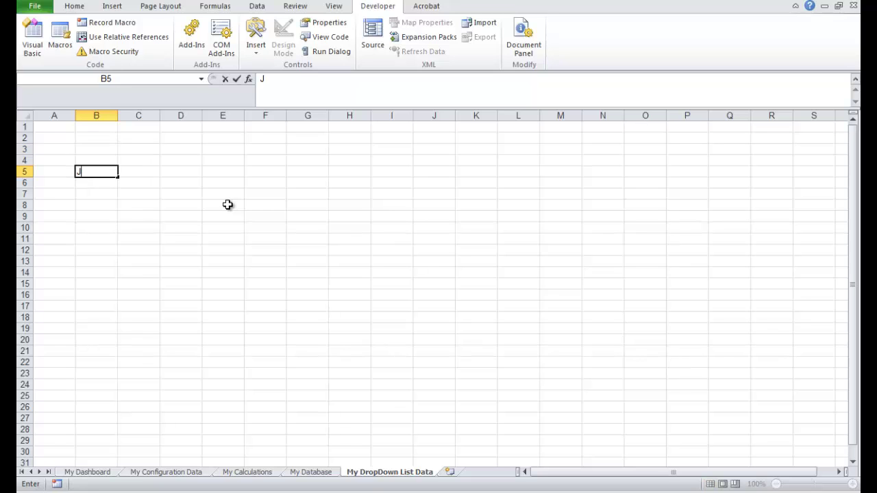
text(anua)
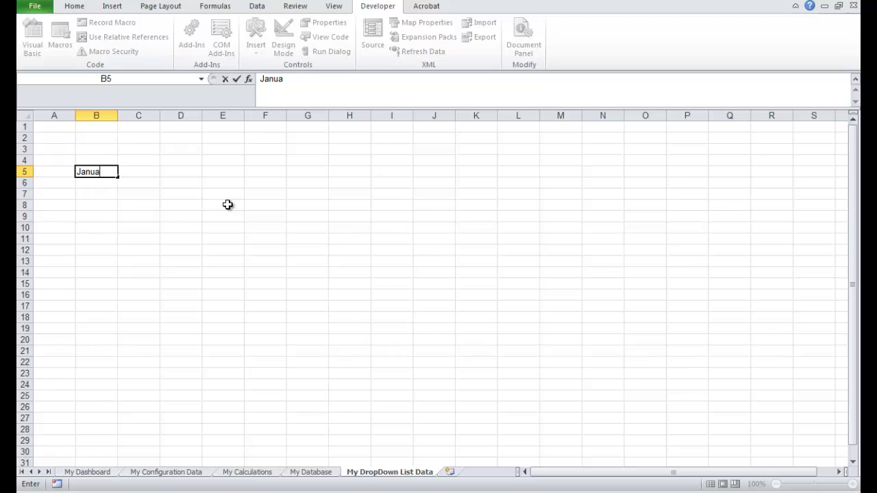
text(ry)
key(Return)
click(103, 172)
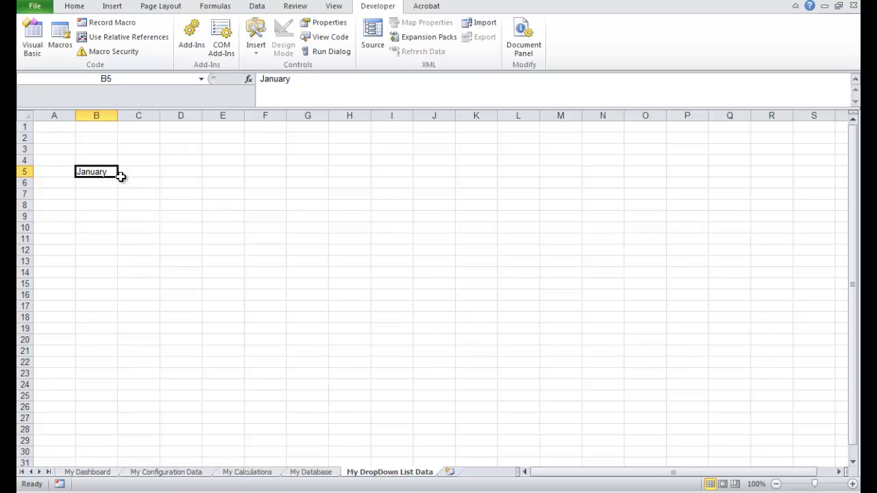
drag(121, 177, 120, 305)
click(280, 283)
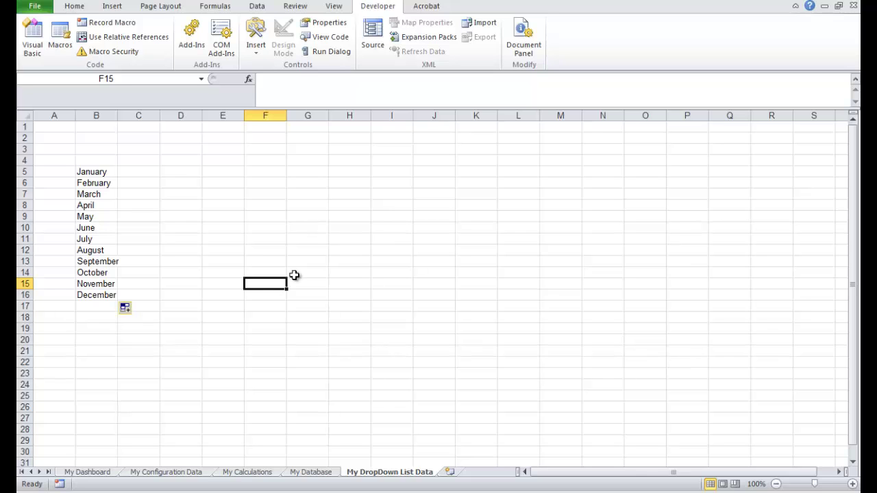
click(74, 7)
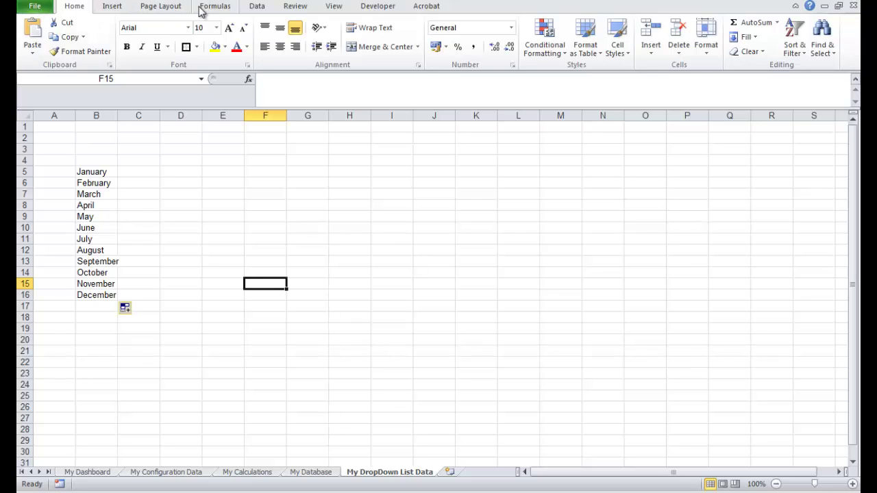
Draw a Form Controls combo box over B2:E3 and confirm its list is still empty.
click(378, 7)
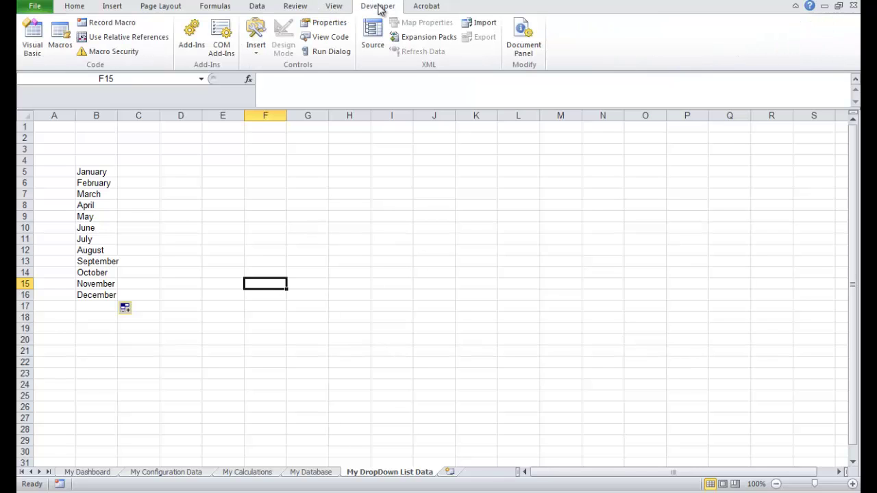
click(257, 48)
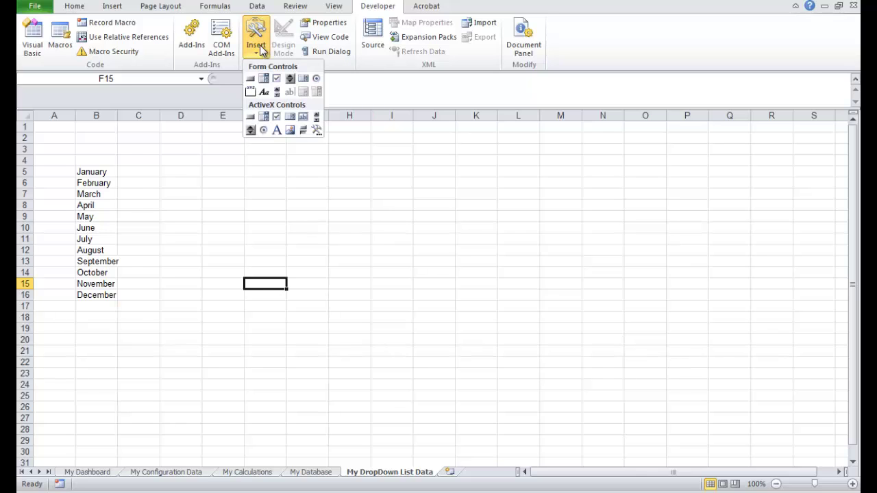
click(265, 80)
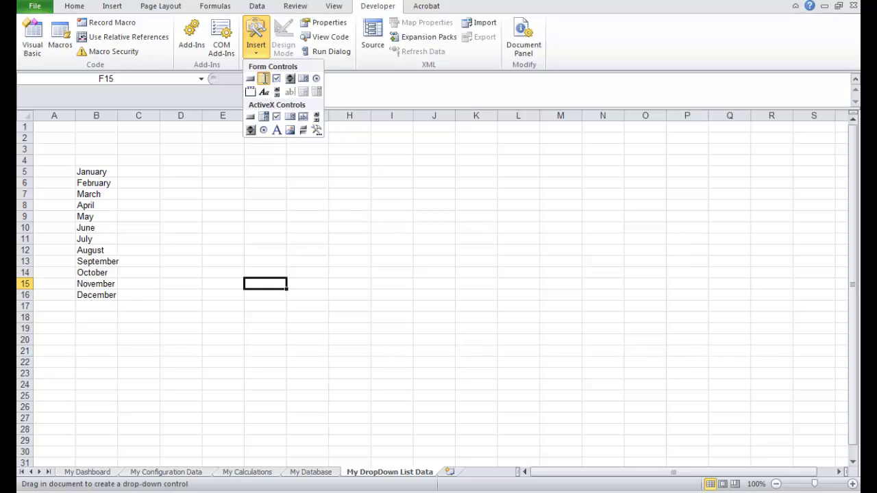
drag(74, 130, 253, 161)
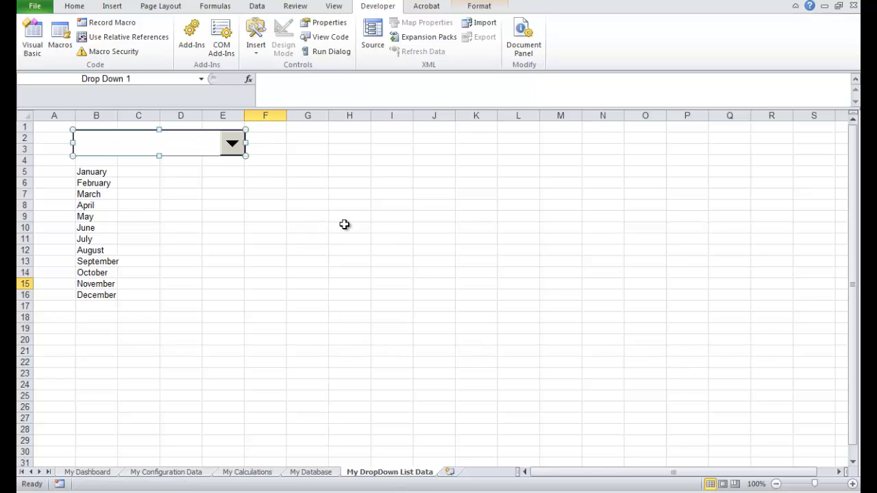
click(212, 240)
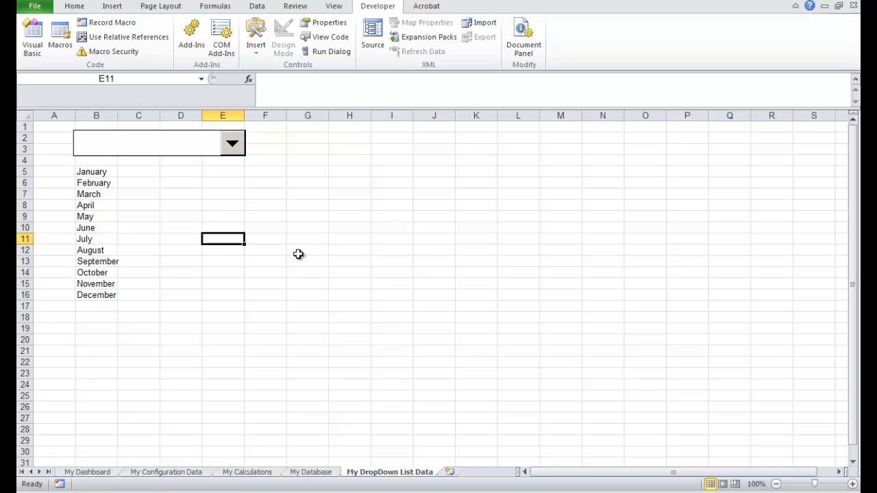
click(233, 144)
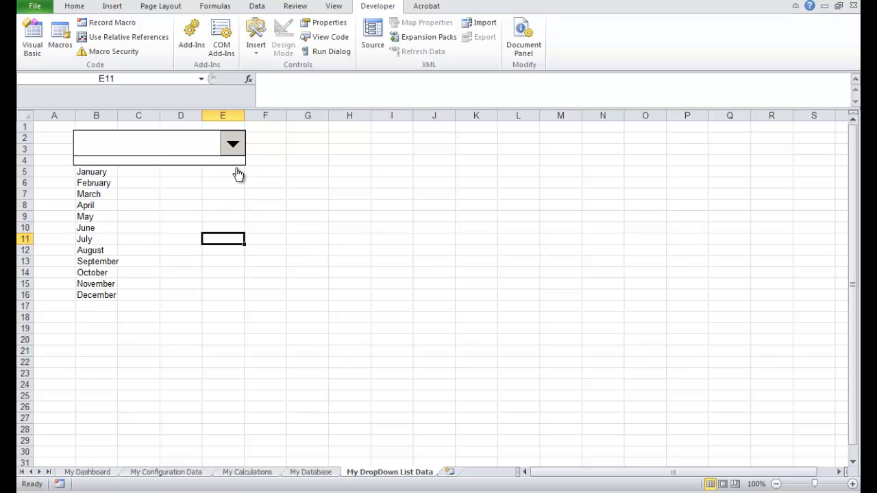
click(233, 145)
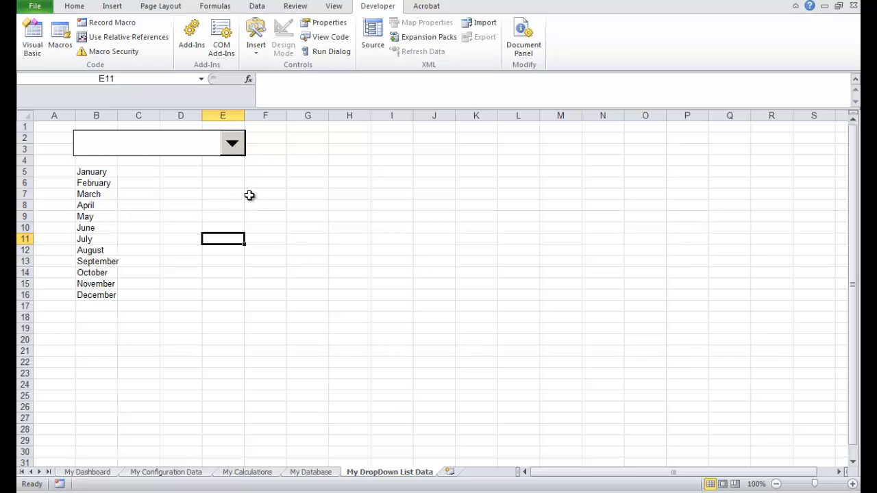
Set Drop Down 1's input range to $B$5:$B$16 and its cell link to $B$19.
right_click(231, 147)
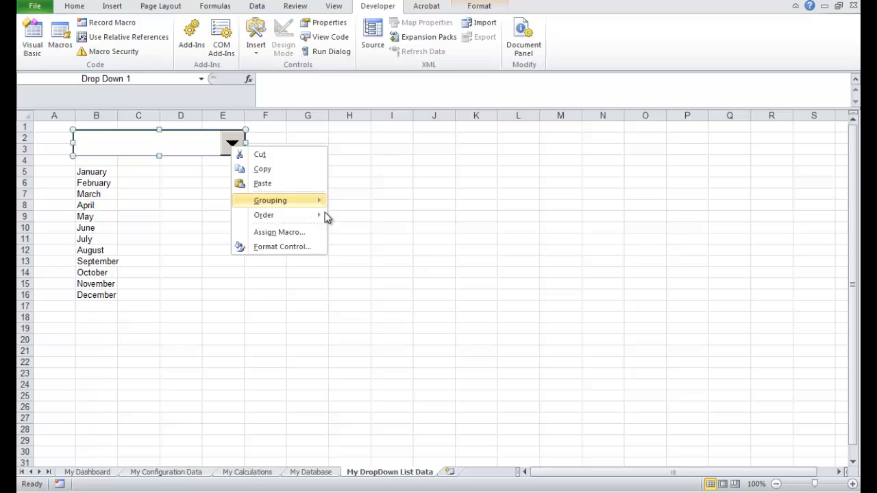
click(310, 248)
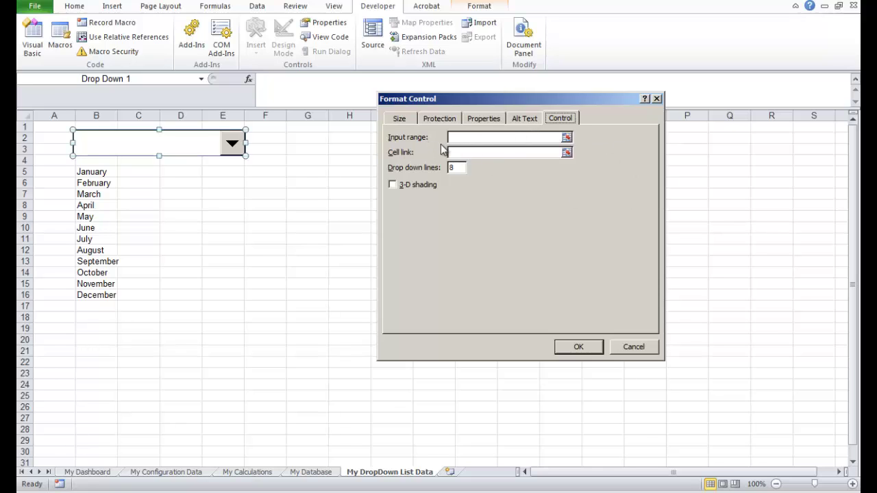
click(566, 137)
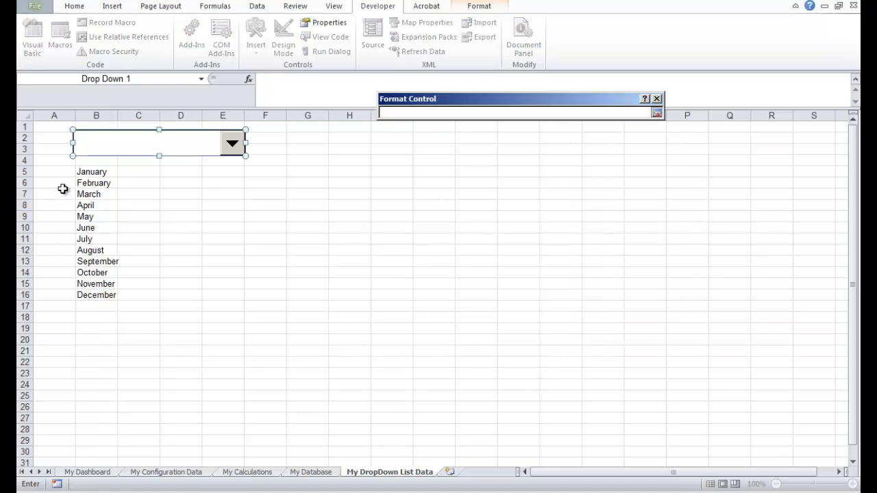
drag(93, 172, 102, 294)
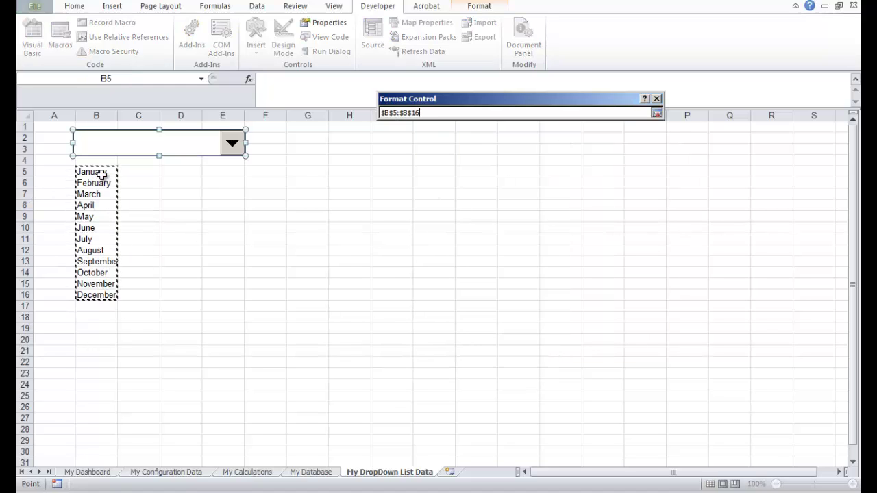
click(656, 114)
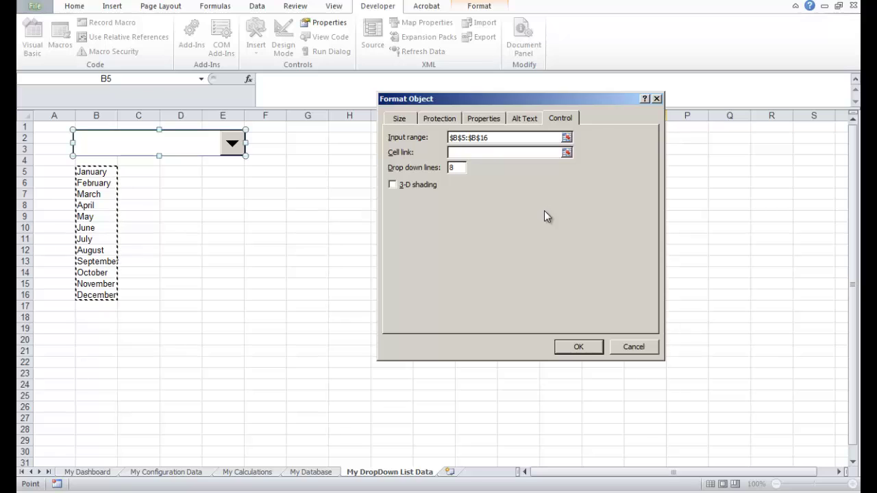
click(566, 152)
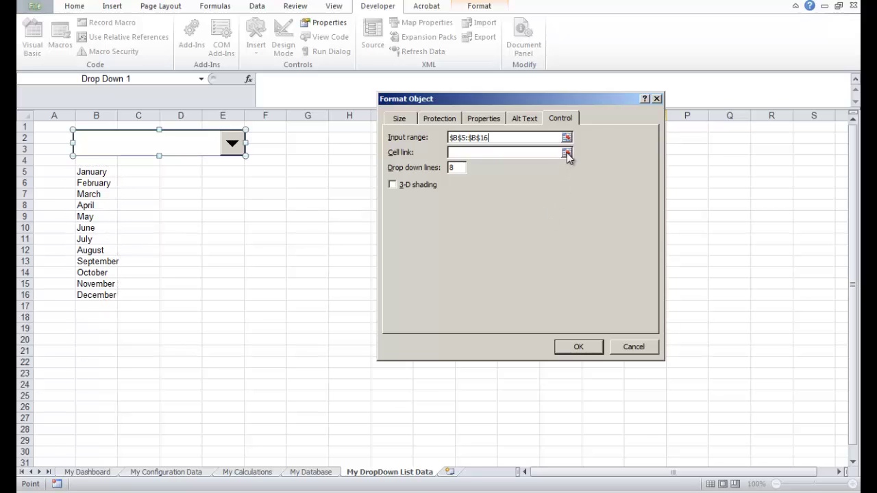
click(92, 331)
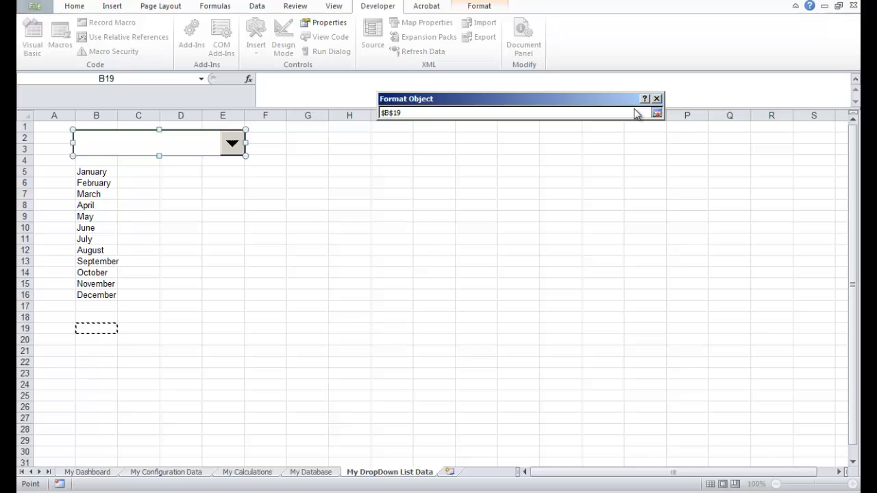
click(656, 114)
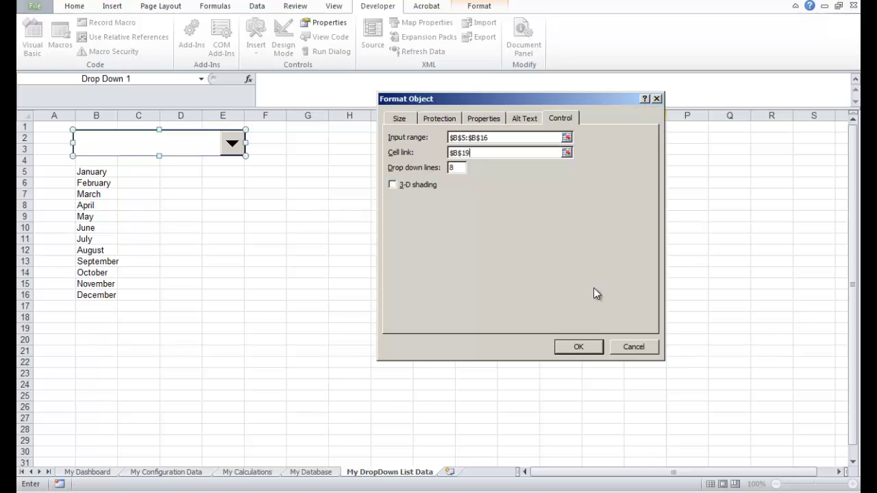
click(572, 348)
click(394, 282)
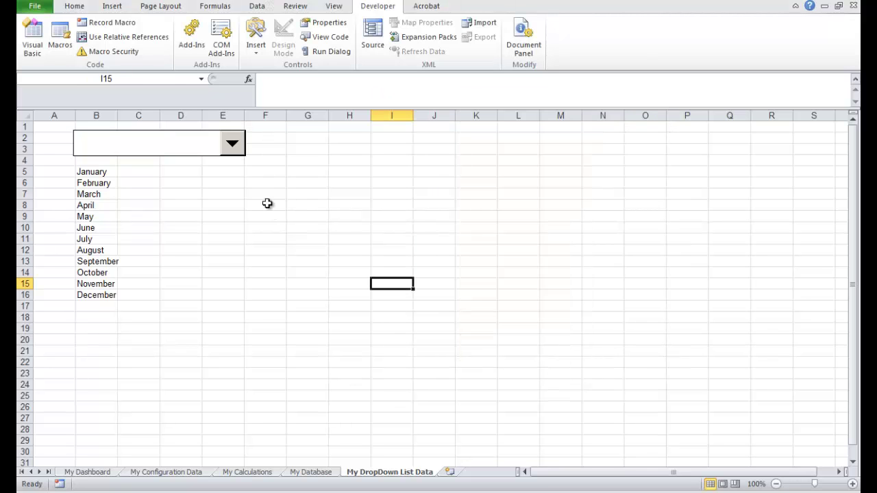
Choose March in the drop-down and enlarge cell B19's font to 20 points.
click(233, 144)
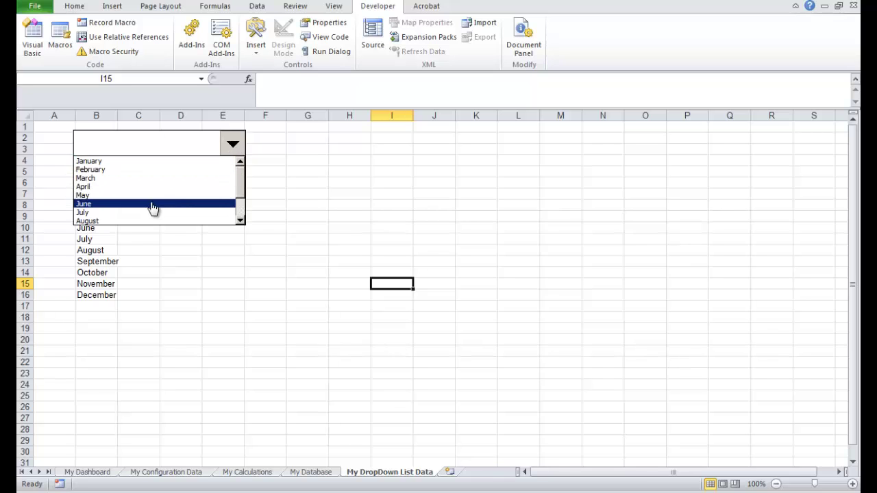
mouse_move(245, 188)
mouse_down()
mouse_move(245, 219)
mouse_move(244, 171)
mouse_up()
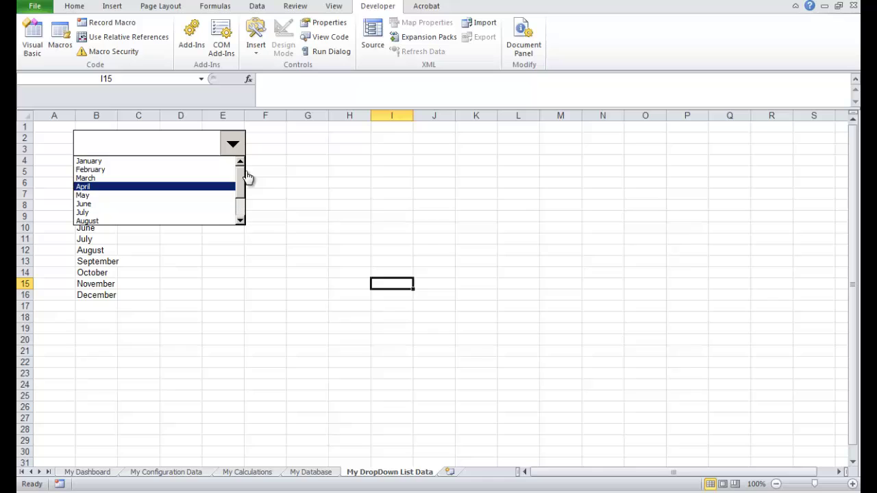
click(140, 178)
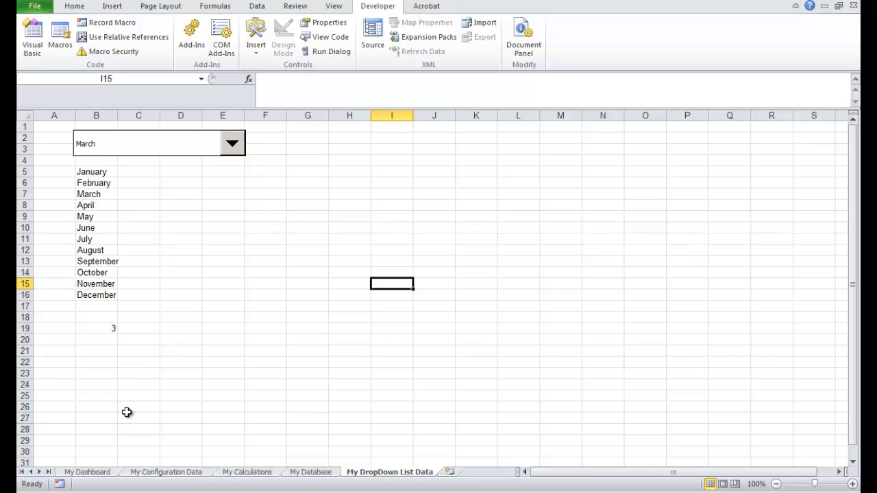
click(110, 330)
click(69, 8)
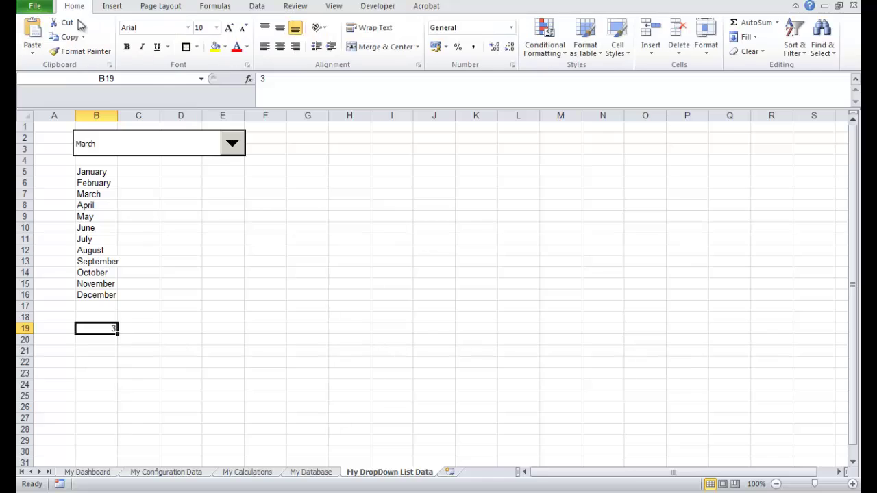
text(20)
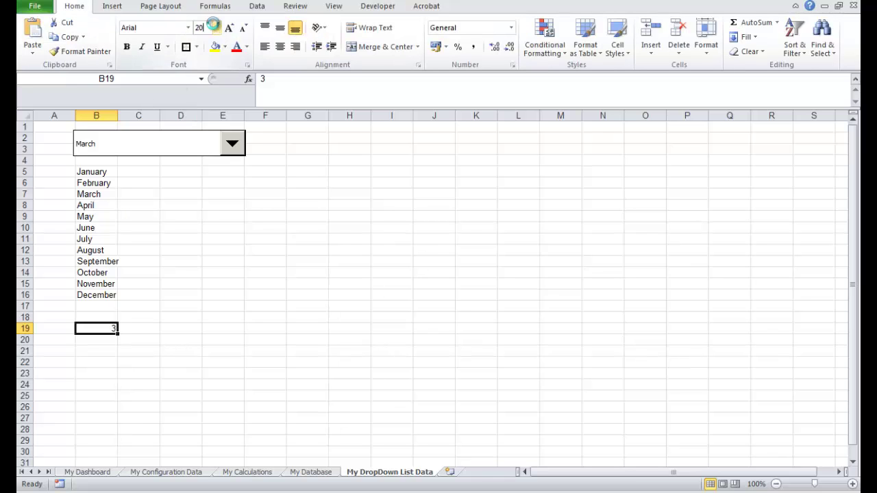
key(Return)
click(378, 282)
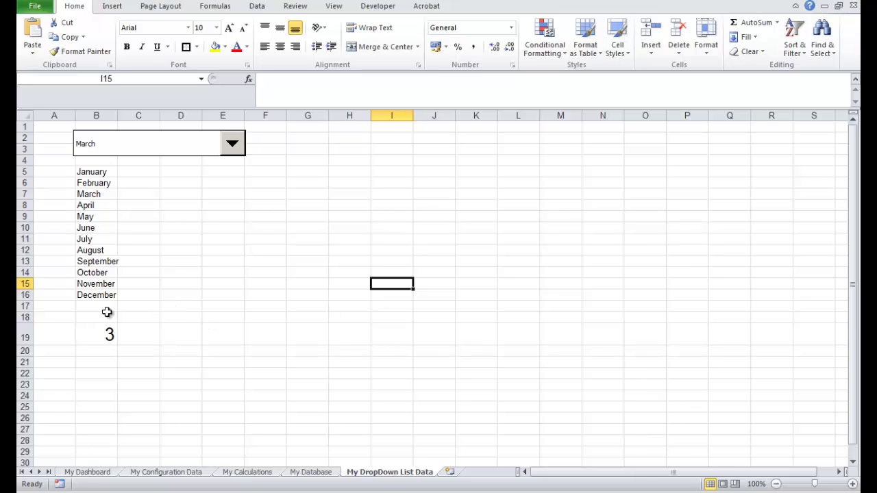
Choose July so B19 shows 7, and narrow column A.
click(232, 144)
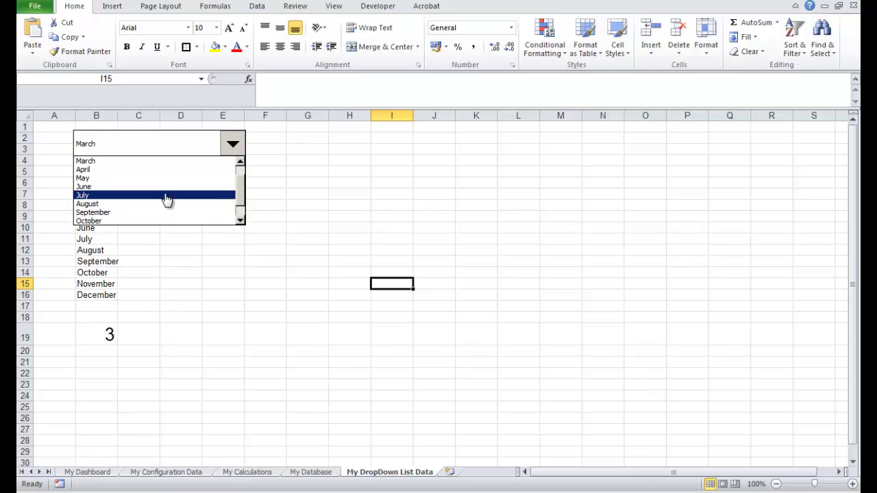
click(165, 195)
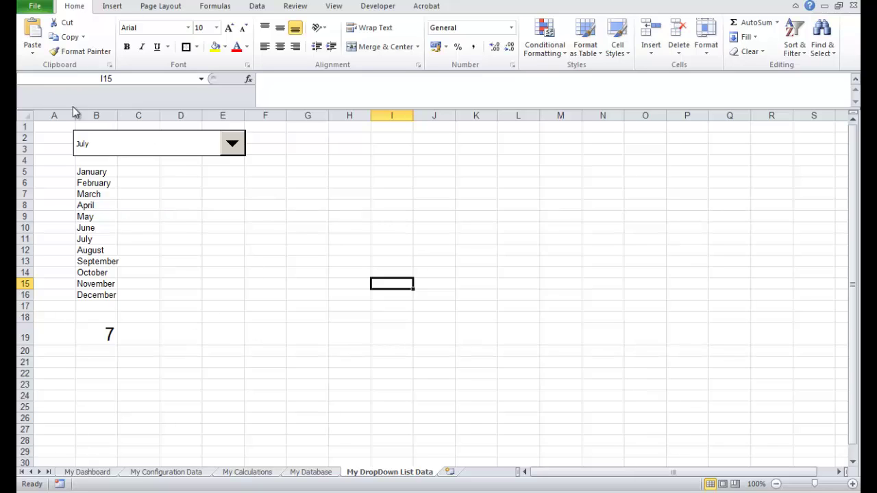
drag(75, 113, 57, 113)
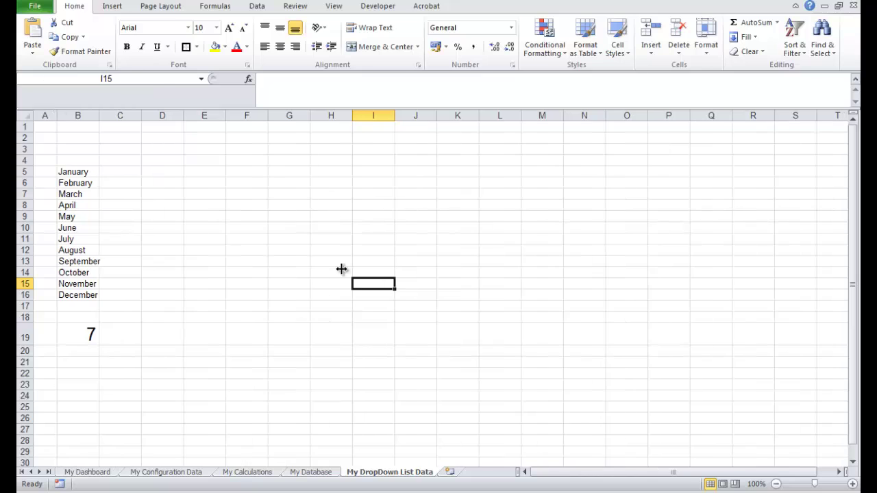
On the My Database sheet, enter the title 'Weather in London 2014' in B2.
click(311, 472)
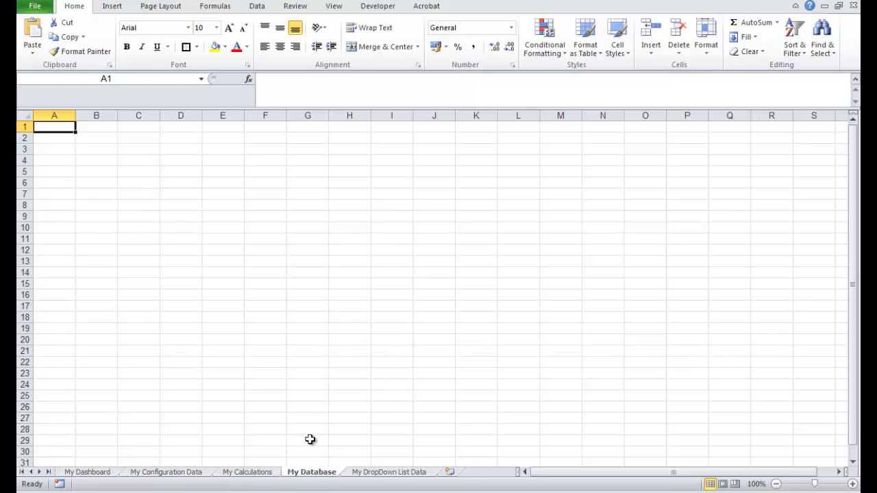
click(95, 135)
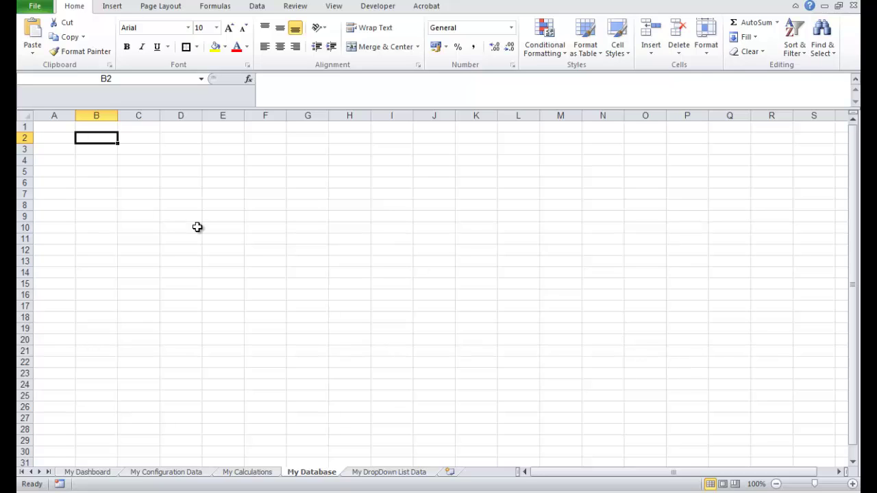
text(Weather in London 2014)
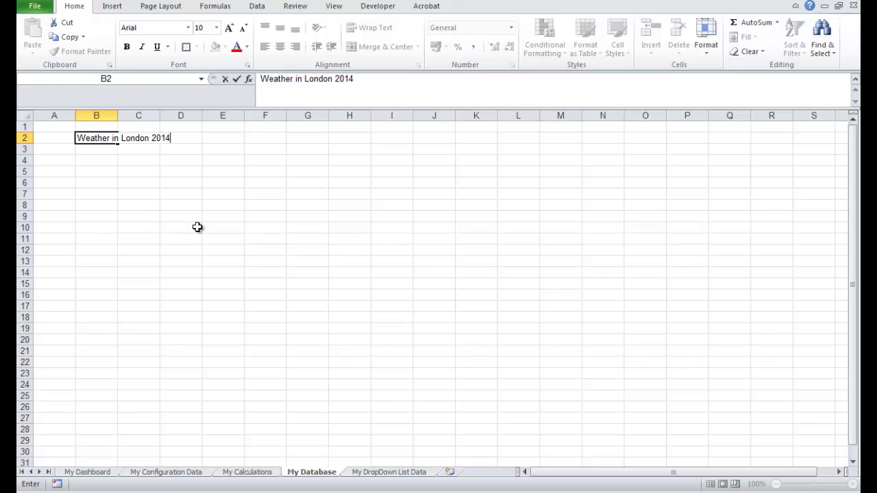
key(Return)
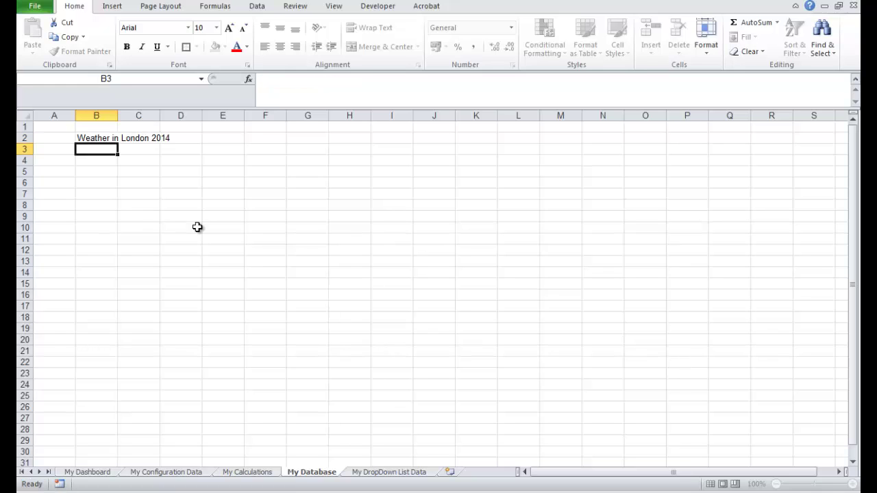
Enter January in B5 and AutoFill the months down to December in B16.
click(97, 172)
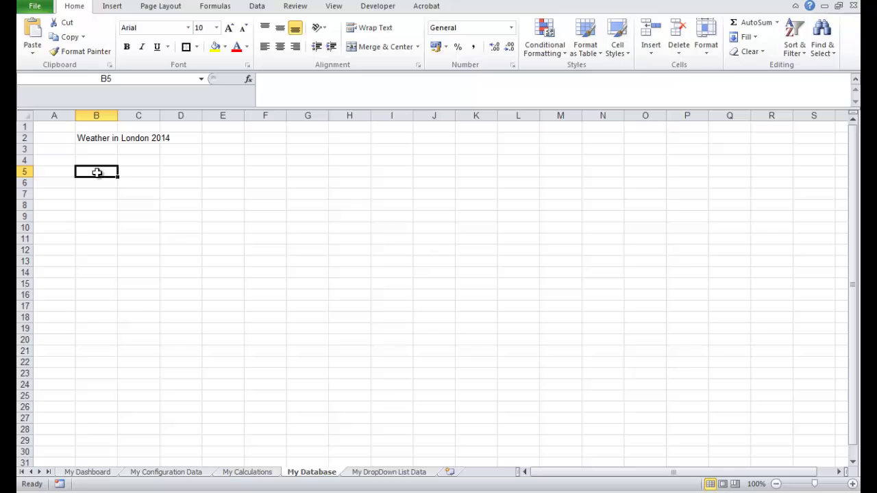
text(January)
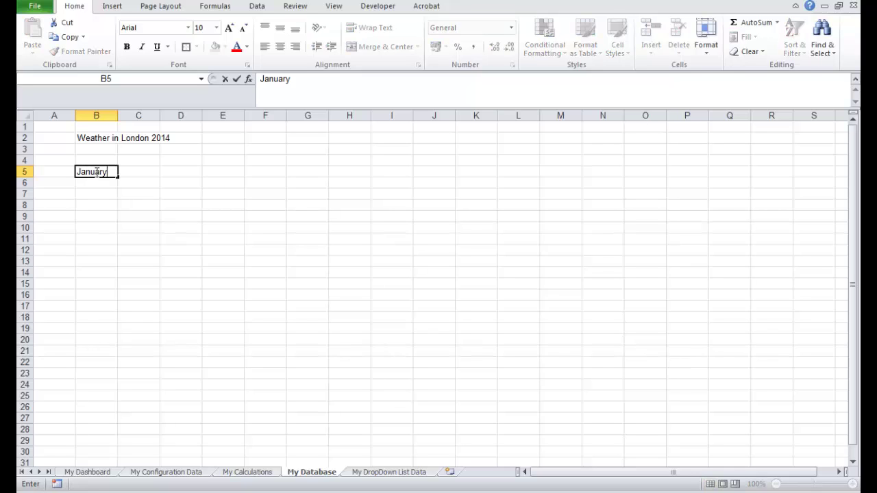
key(Return)
click(96, 172)
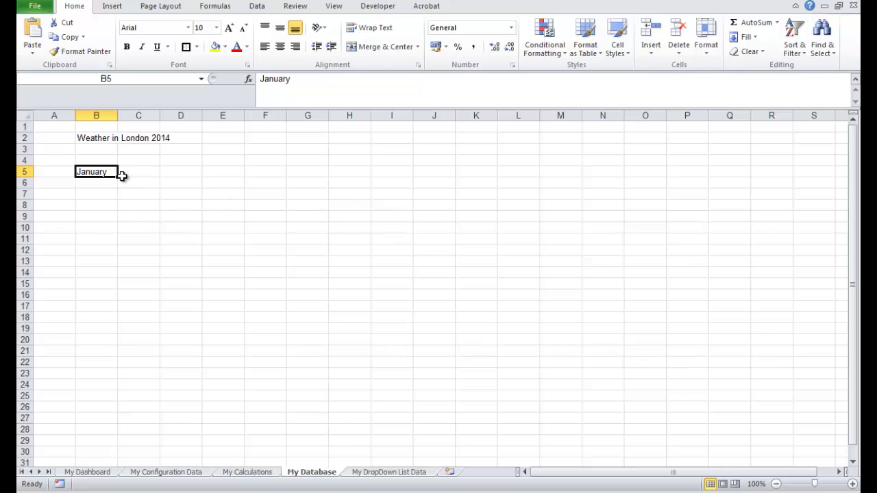
drag(118, 178, 117, 299)
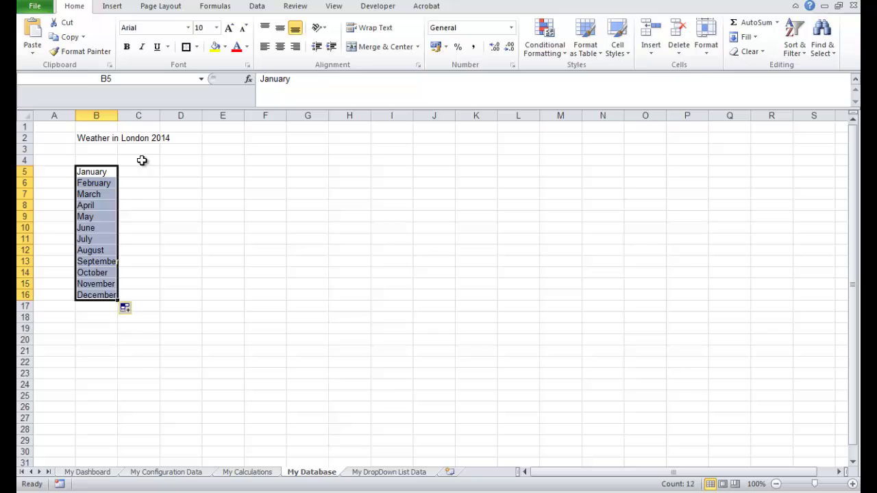
Enter the headings Average Temperature in C4 and Average Rainfall in D4.
click(144, 162)
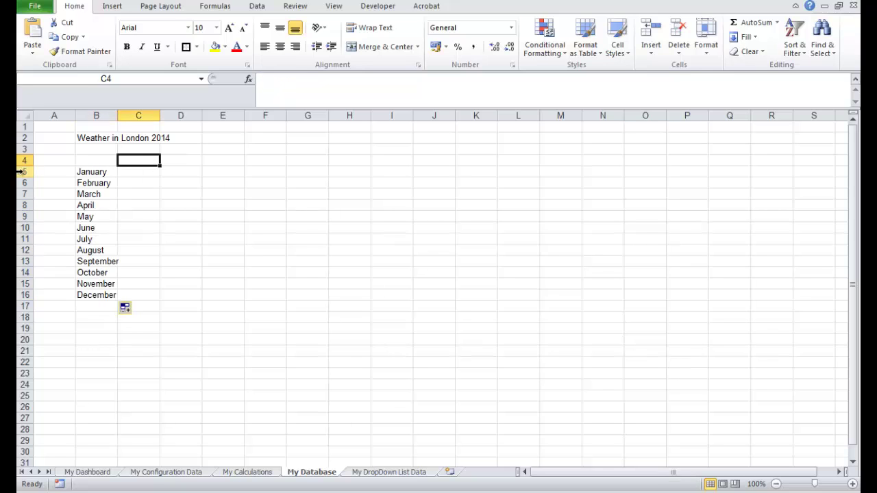
drag(26, 163, 26, 180)
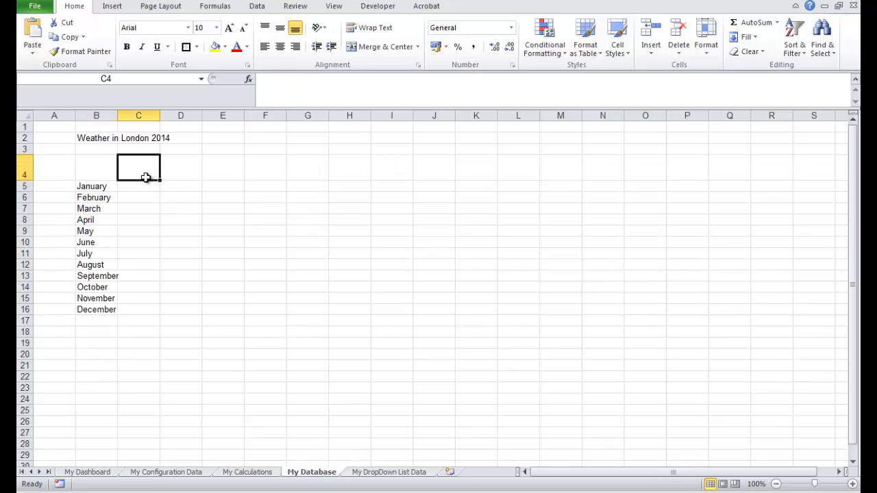
text(Average)
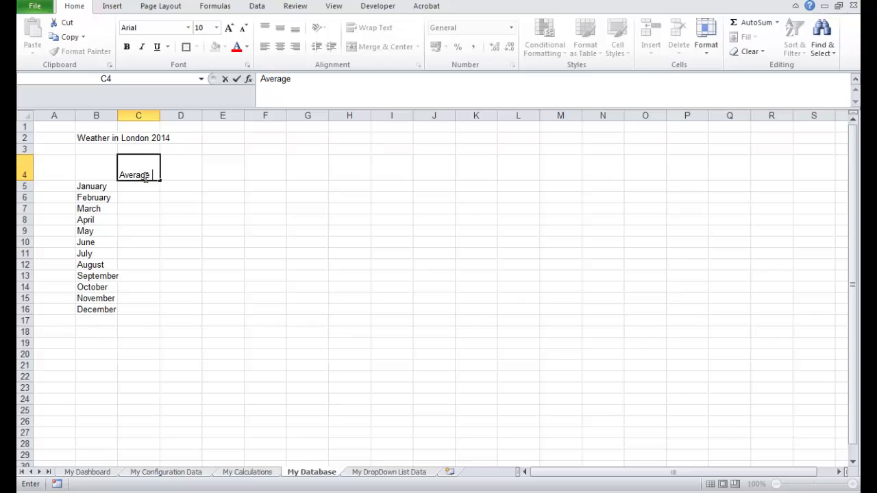
text( Temperature)
key(Return)
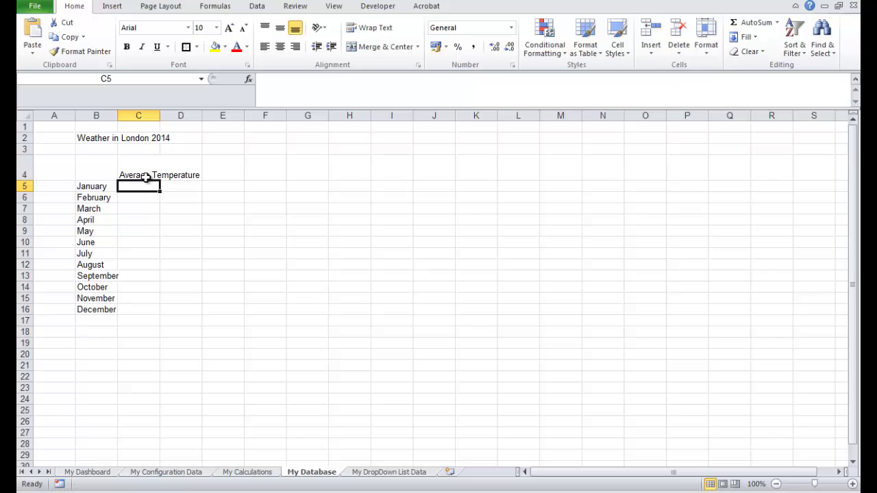
click(184, 173)
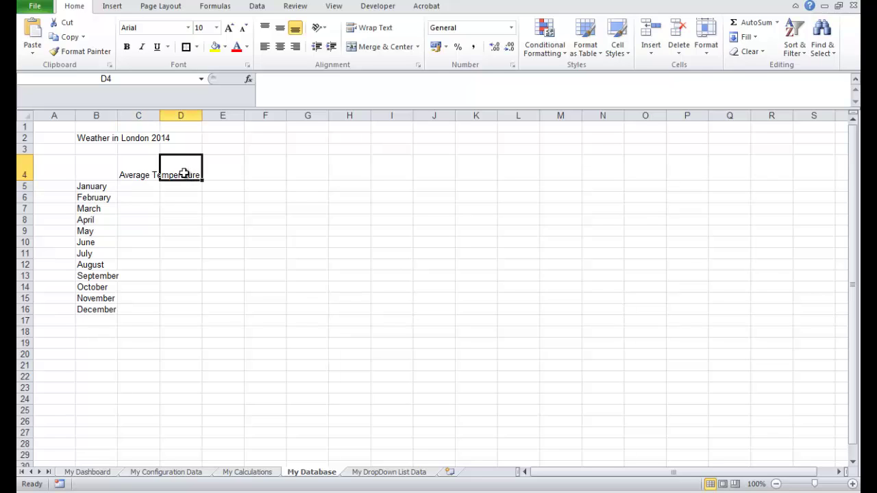
text(Avee)
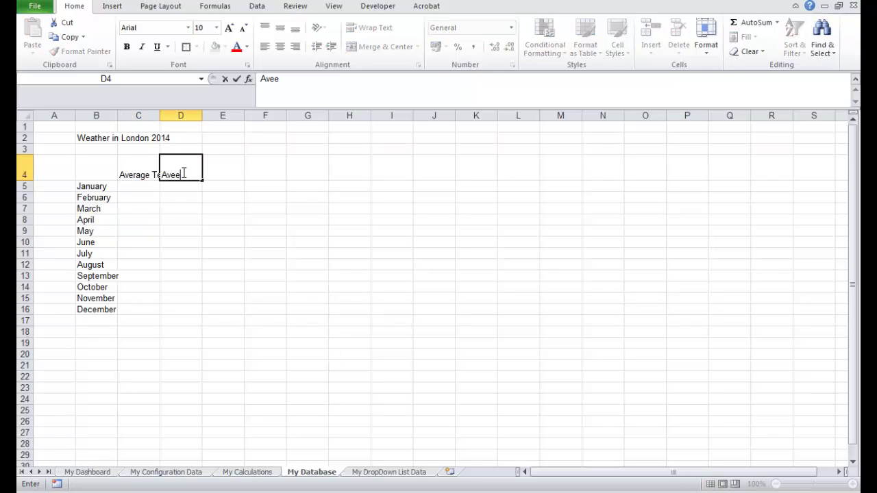
text(rage)
text(Rainfa)
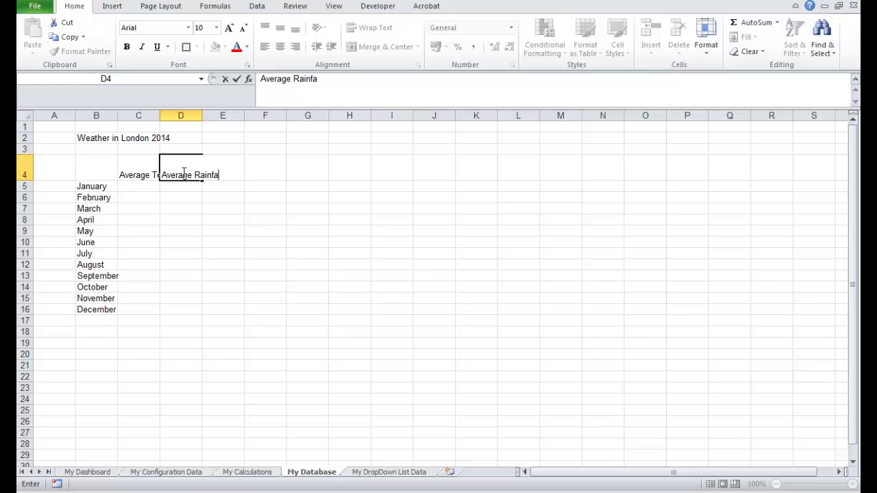
text(ll)
key(Return)
Turn on wrap text for the C4:D4 headings and centre them.
drag(139, 167, 172, 170)
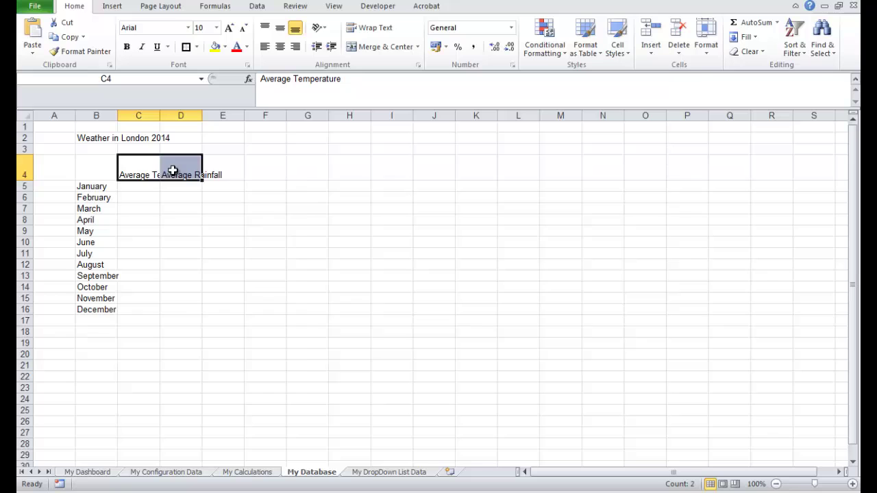
right_click(172, 169)
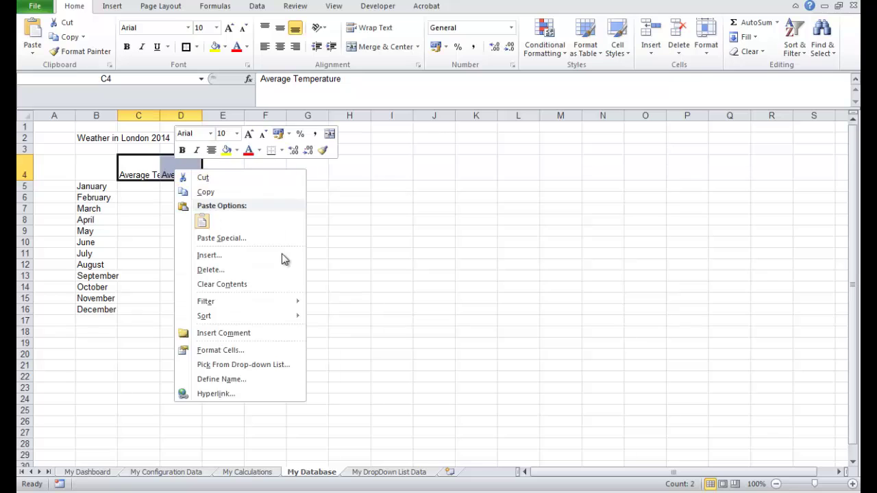
click(250, 349)
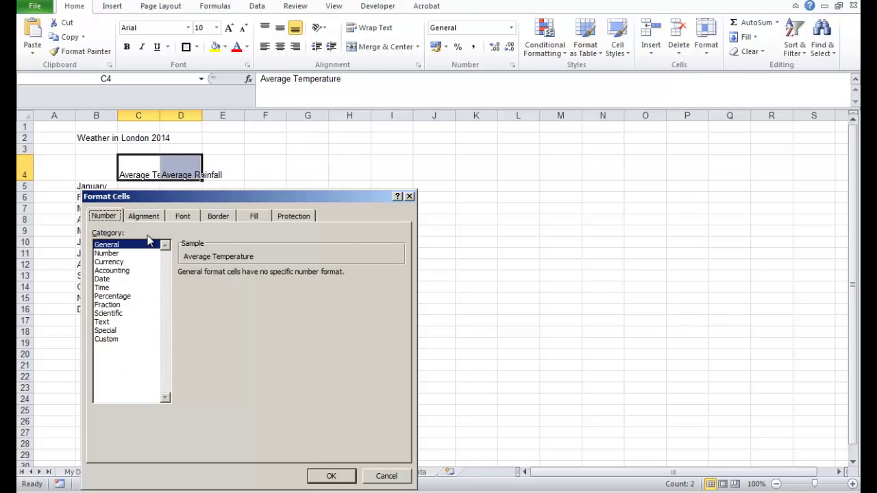
click(142, 215)
click(124, 329)
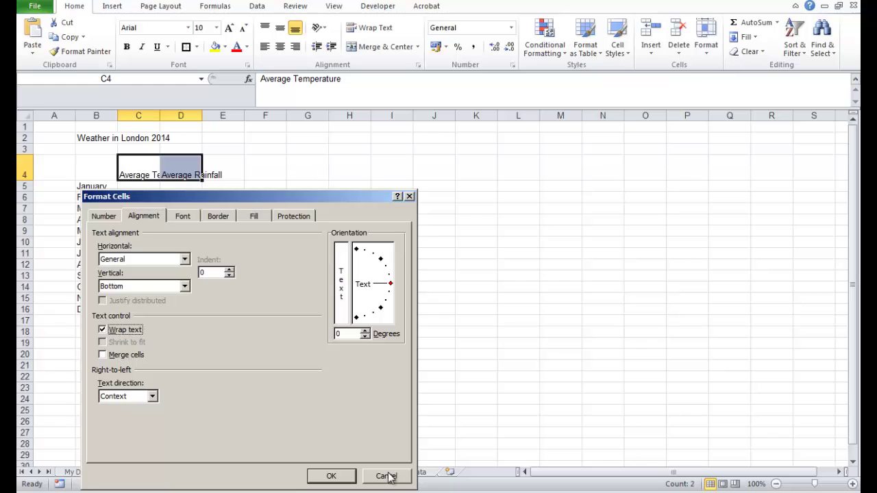
click(332, 476)
click(279, 46)
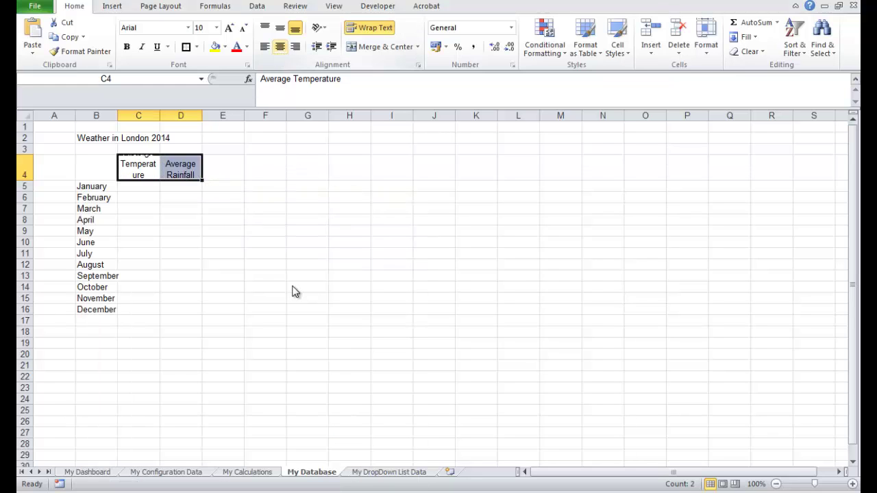
Autofit row 4 to the wrapped headings and widen columns C and D.
click(294, 292)
double_click(27, 180)
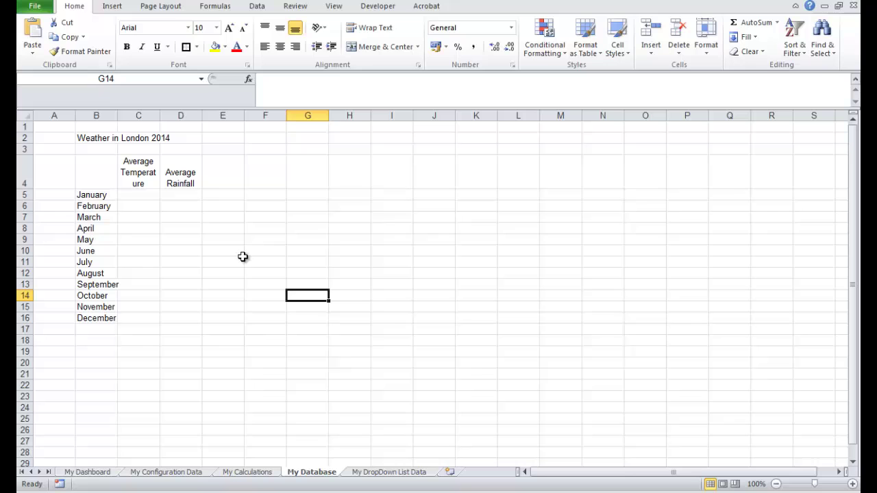
drag(143, 117, 182, 117)
click(310, 237)
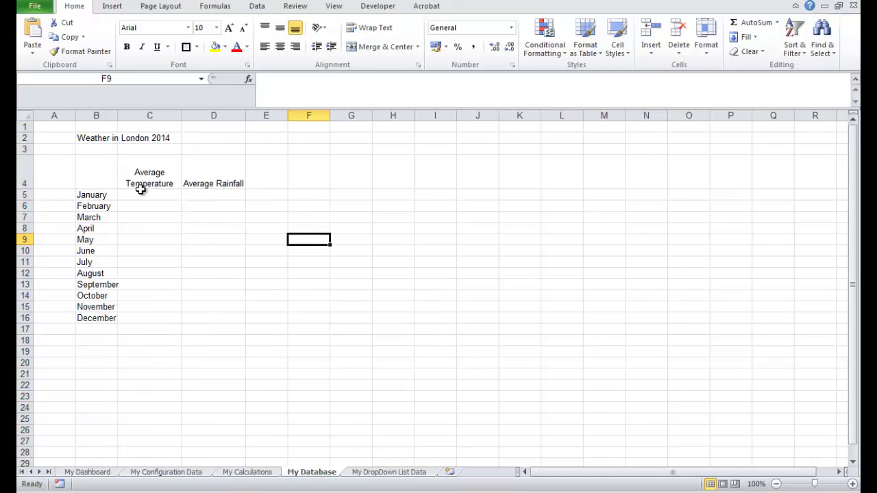
click(163, 197)
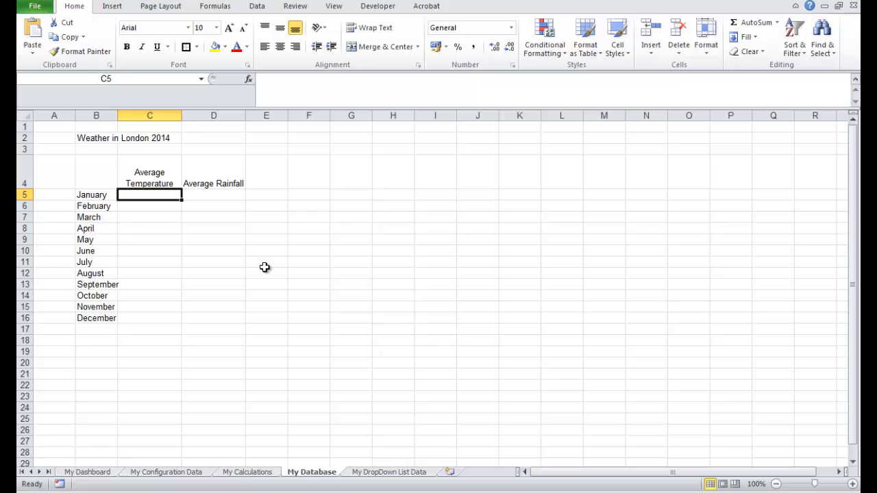
Enter January–June temperatures 5, 7, 3, 12, 13 and 20 in column C.
text(5)
key(Return)
text(7)
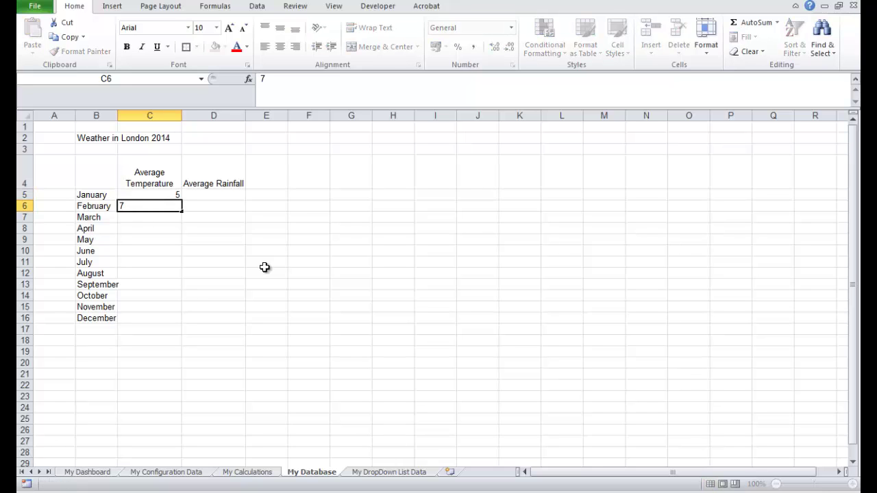
key(Return)
text(3)
key(Return)
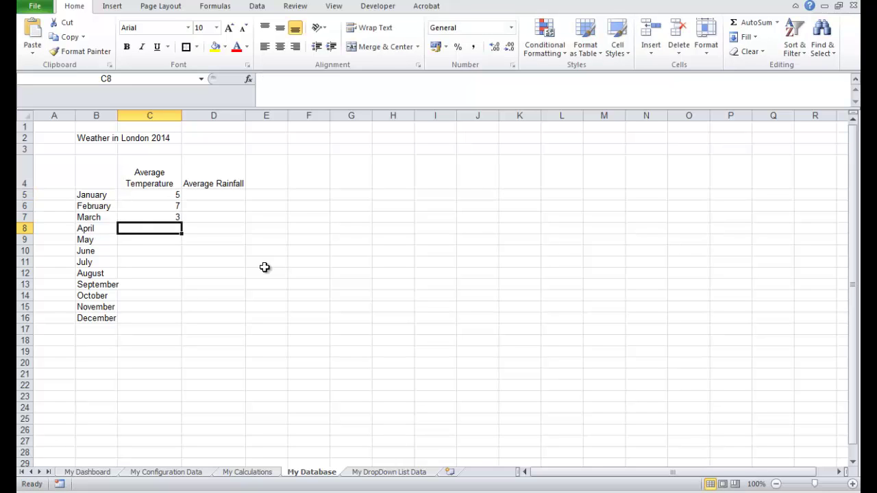
text(12)
key(Return)
text(13)
key(Return)
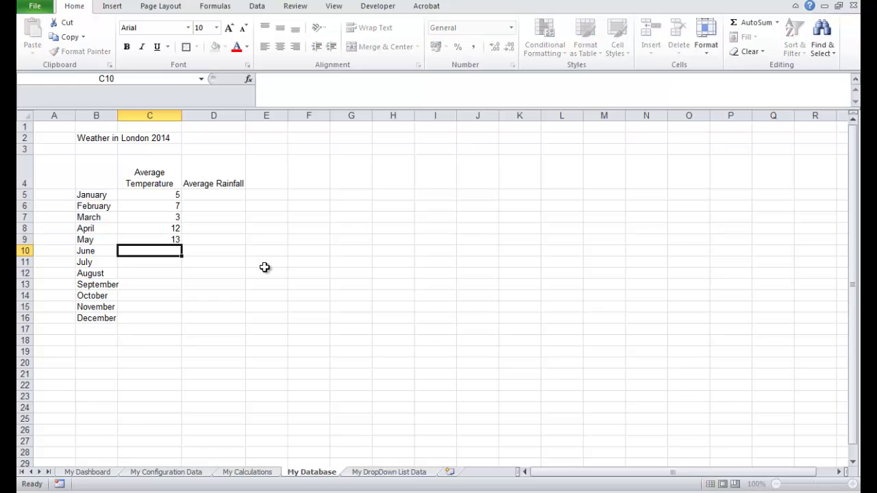
text(43)
key(Return)
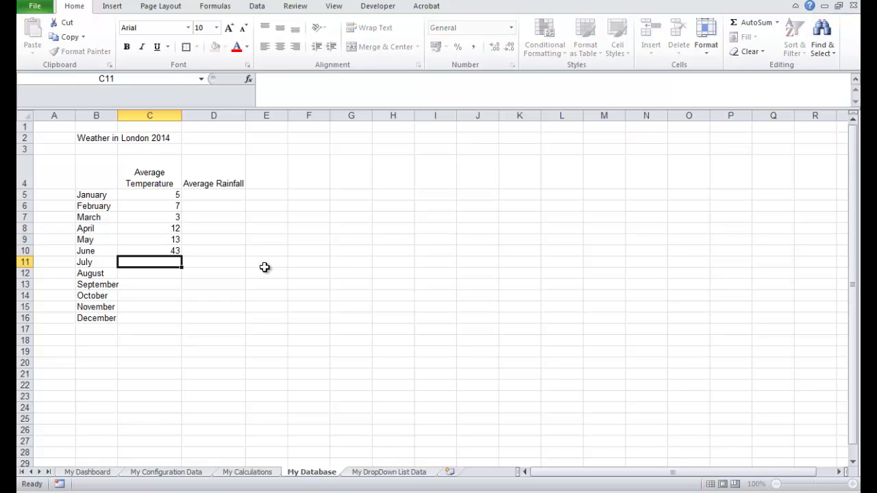
key(Up)
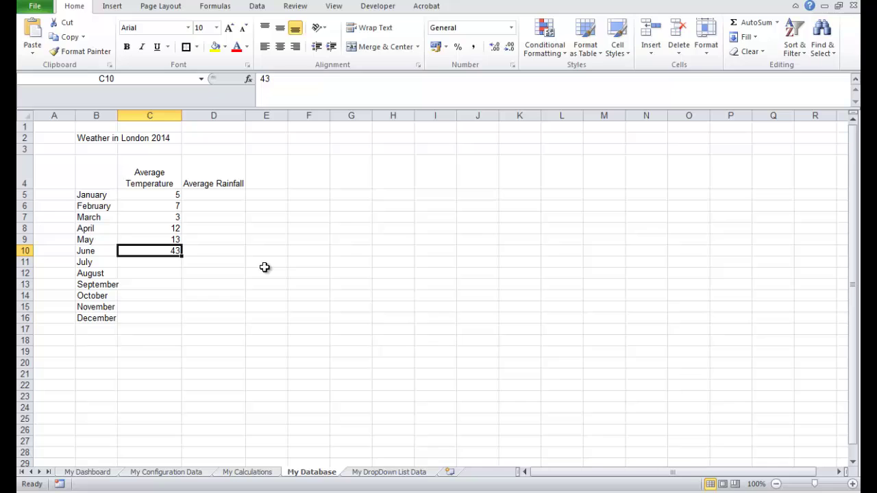
text(20)
key(Return)
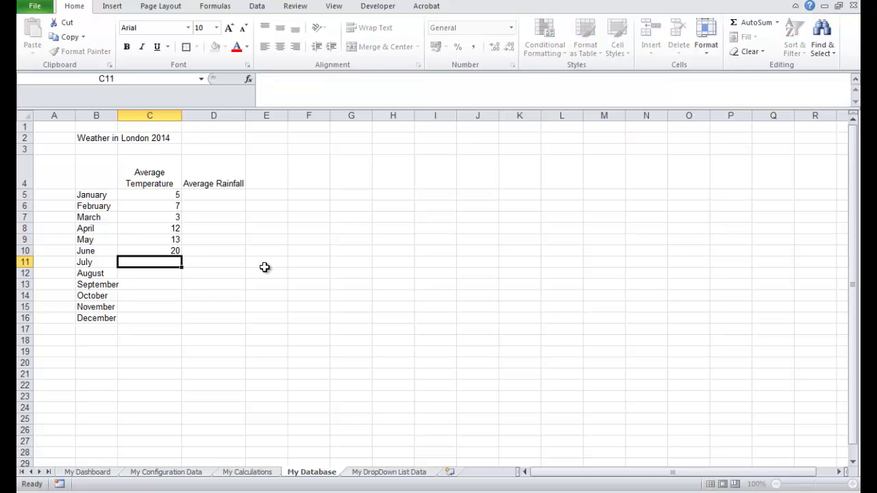
Enter July–December temperatures 21, 25, 12, 3, 4 and 1.
text(21)
key(Return)
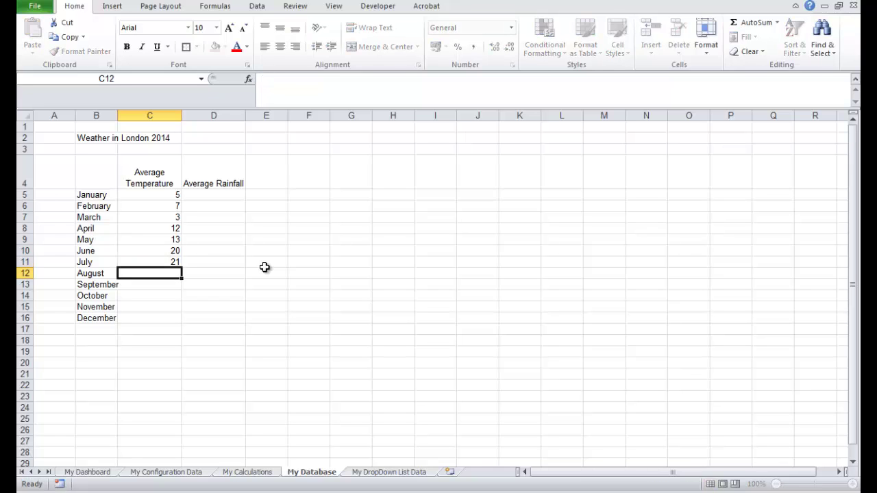
text(25)
key(Return)
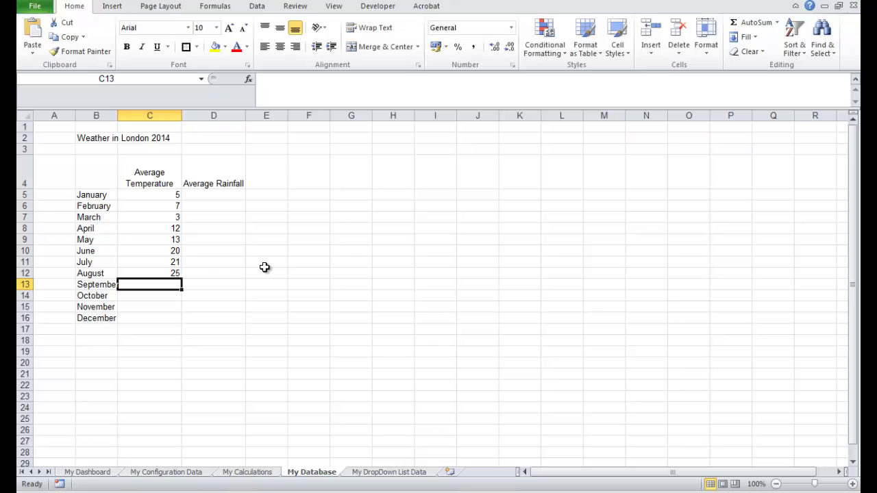
text(12)
key(Return)
text(3)
key(Return)
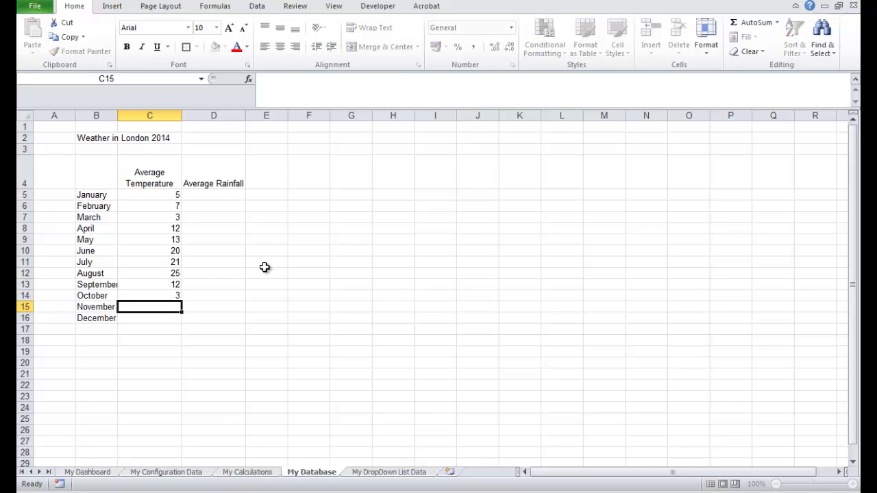
text(4)
key(Return)
text(1)
key(Return)
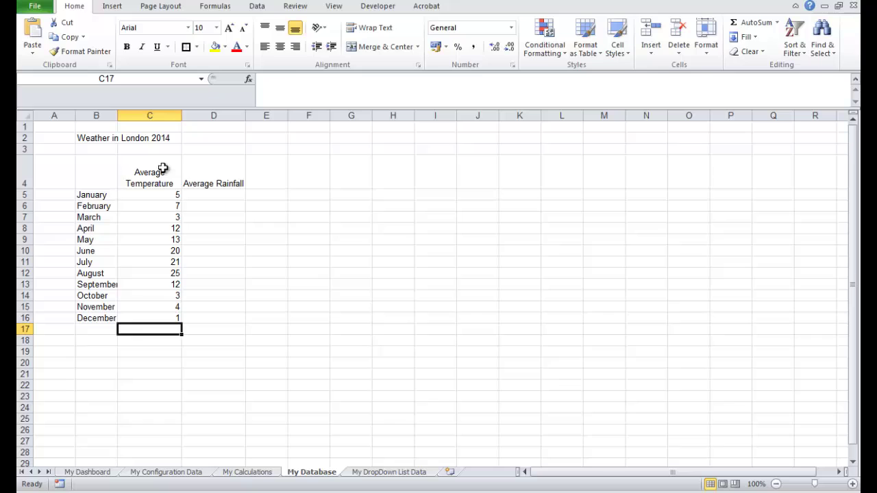
Middle-align and centre C4:D16, then begin a =RAND() formula in D5.
drag(162, 169, 226, 317)
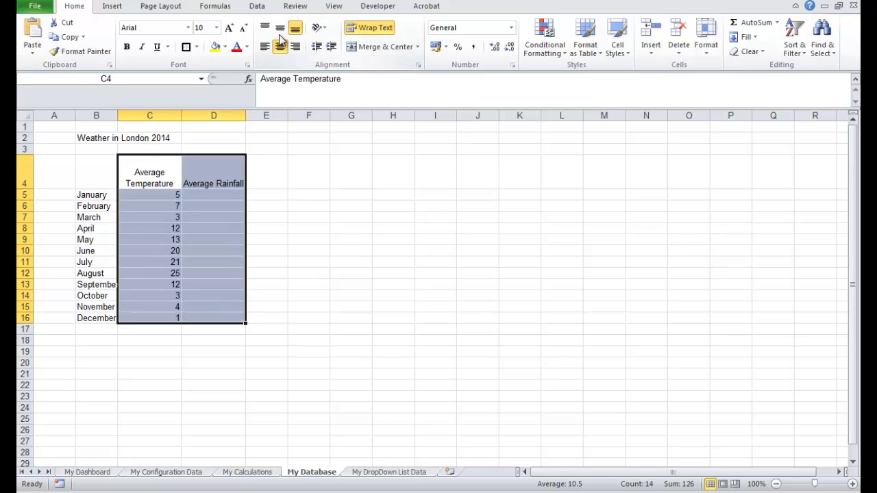
click(279, 28)
click(279, 46)
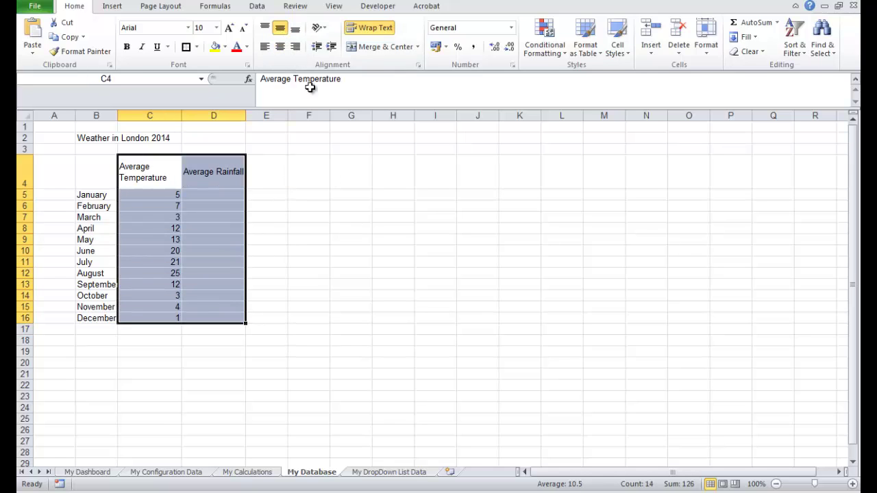
click(279, 46)
click(348, 219)
click(219, 195)
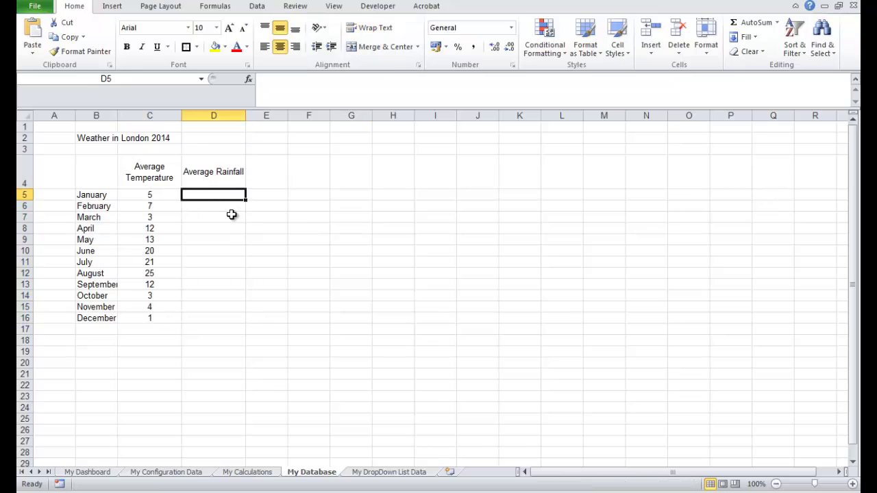
text(=)
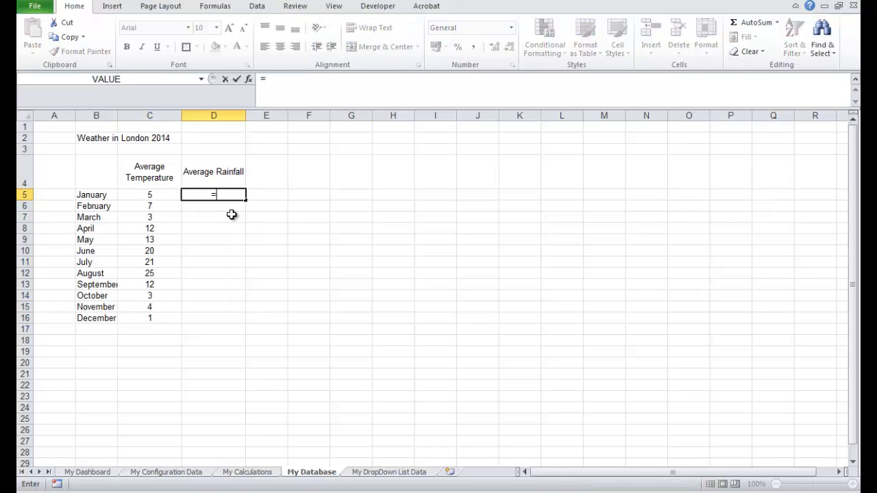
text(RAND())
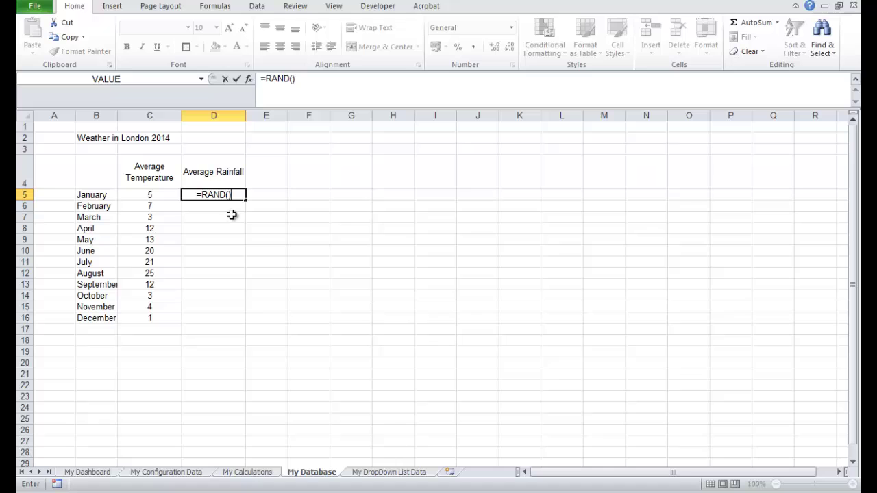
Make D5 =RAND()*100 and fill it down through D16.
key(Return)
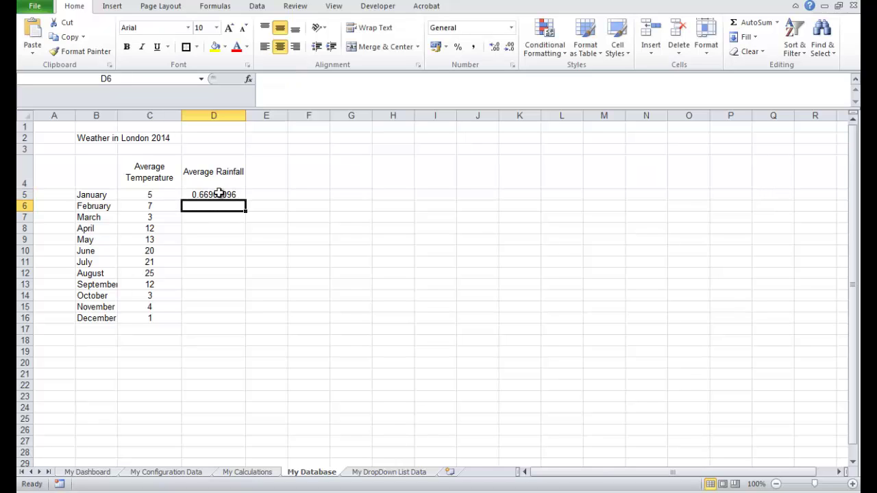
click(218, 194)
click(302, 79)
text(*10)
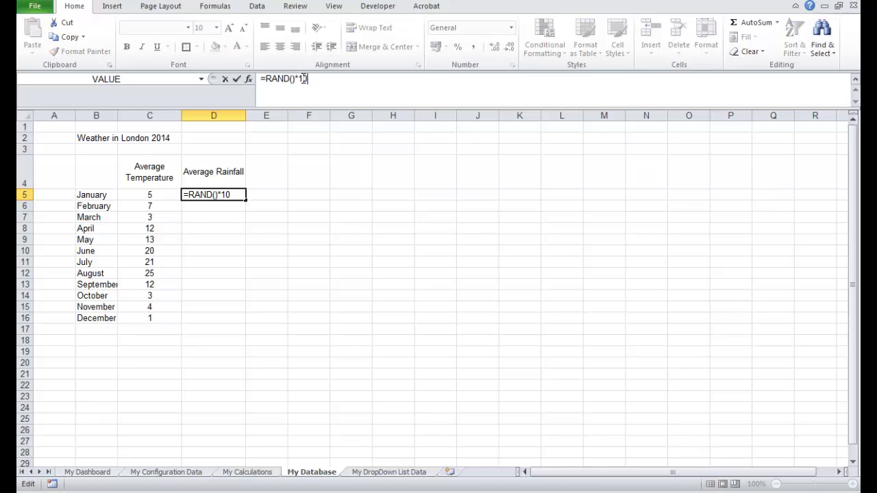
text(0)
key(Return)
click(226, 194)
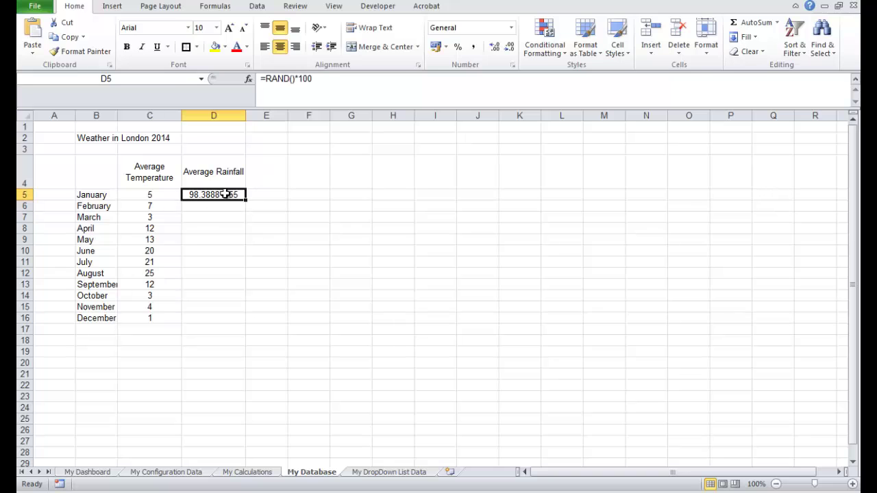
drag(245, 200, 305, 306)
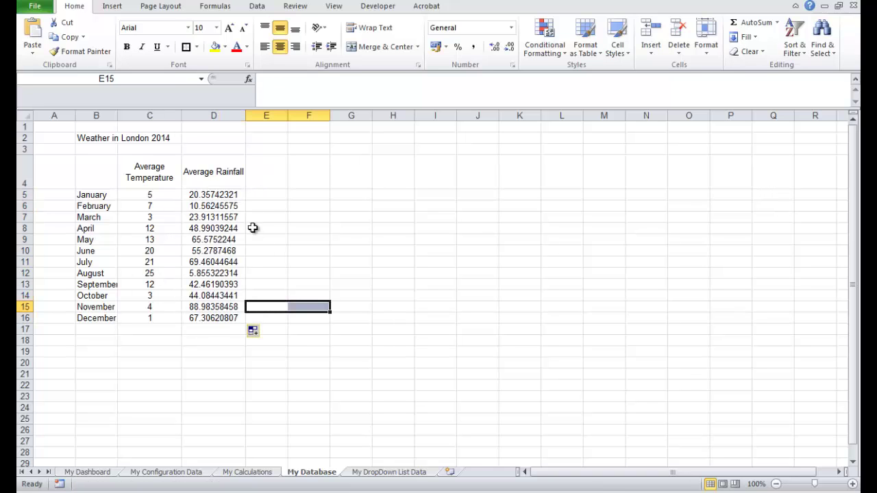
drag(211, 195, 226, 318)
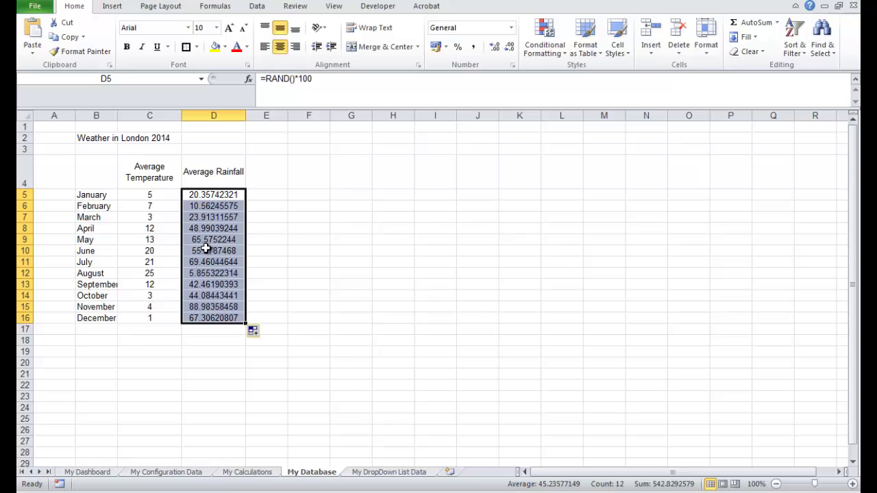
Format D5:D16 as Number with 1 decimal place, then go to My DropDown List Data.
right_click(205, 248)
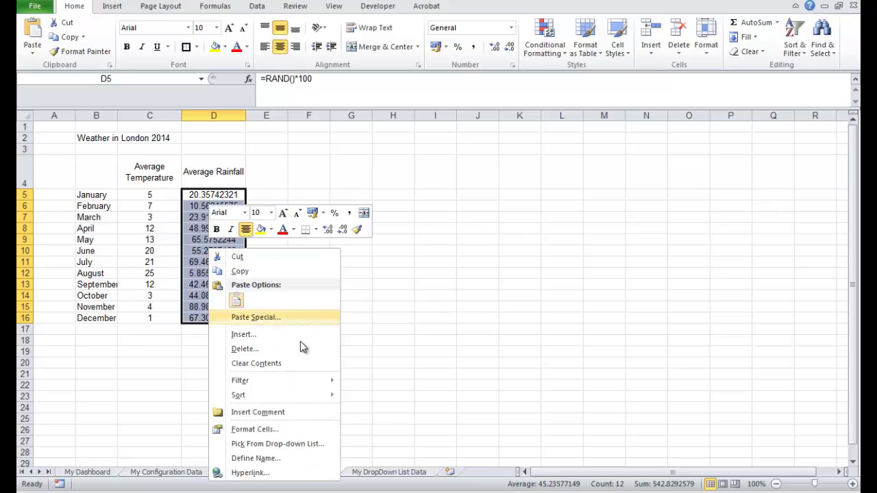
click(253, 428)
click(125, 216)
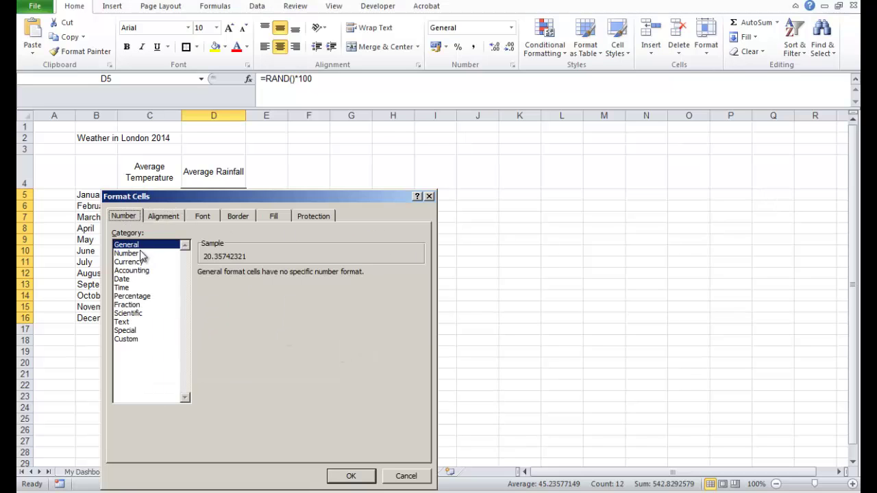
click(144, 253)
click(284, 277)
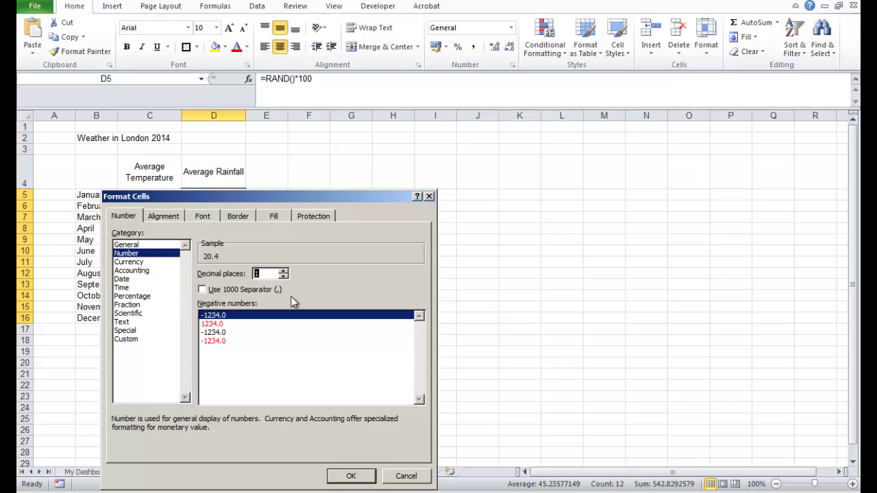
click(351, 475)
click(385, 373)
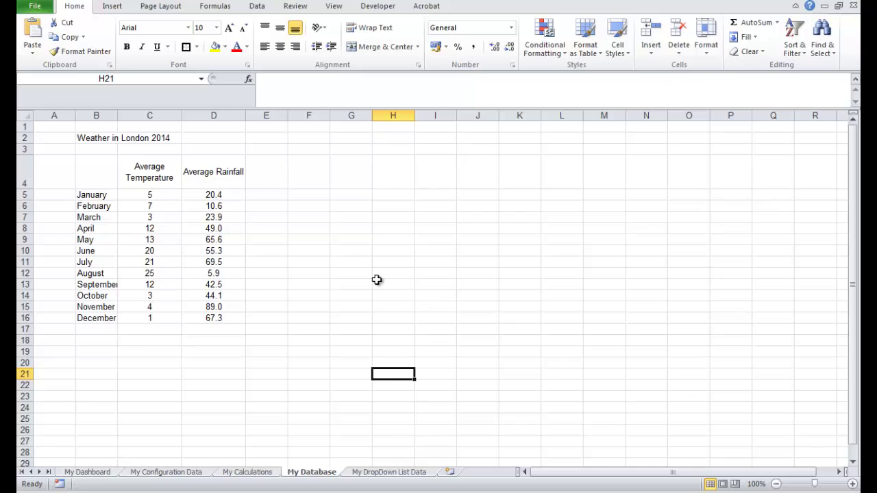
click(384, 474)
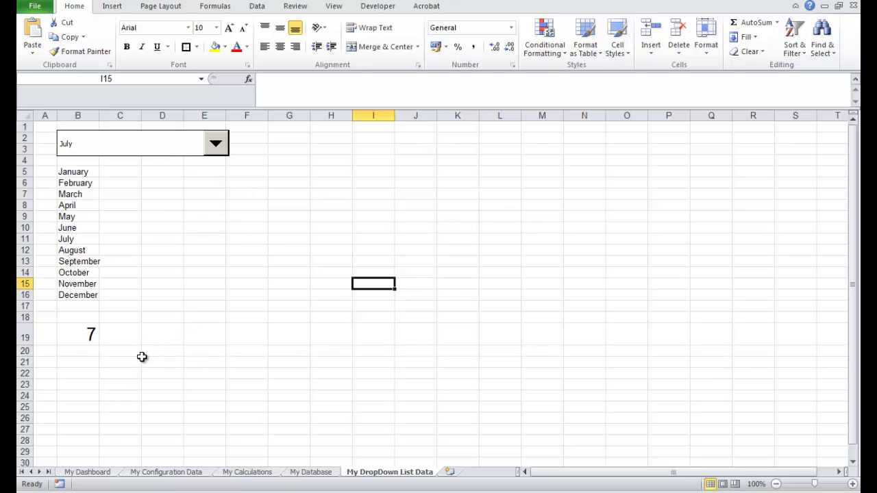
click(90, 362)
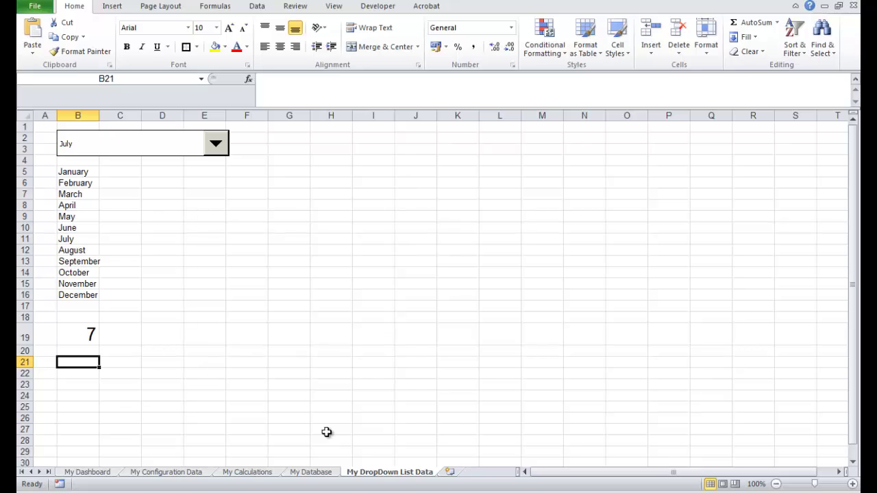
text(Month)
key(Return)
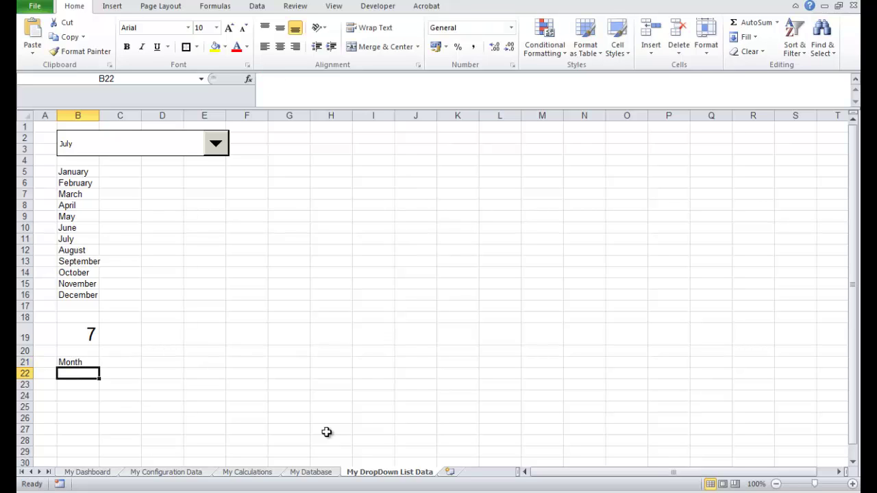
text(T)
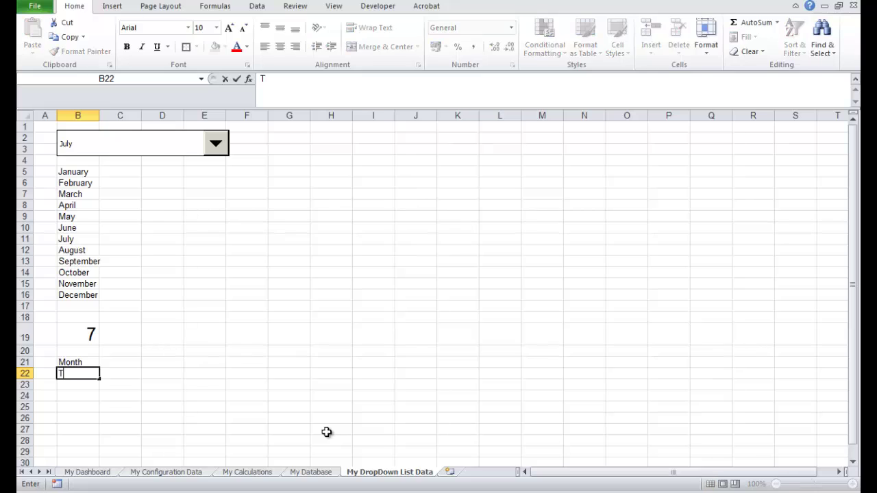
text(emperature)
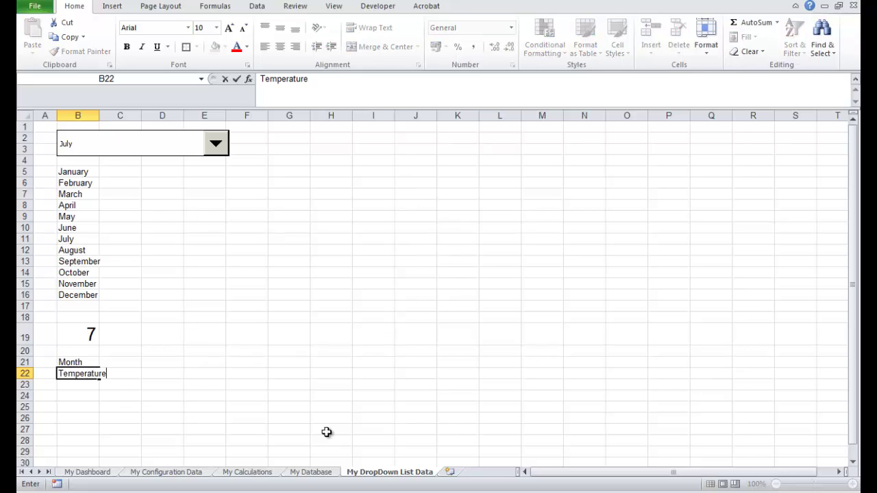
key(Return)
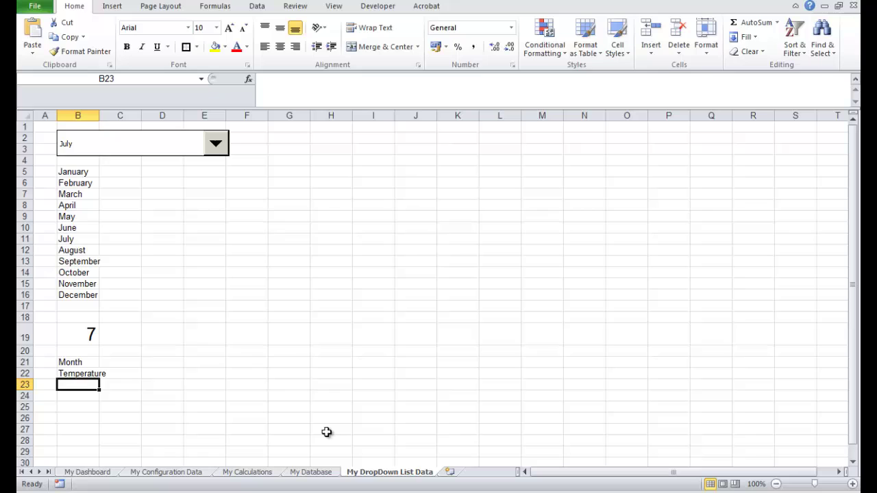
text(Rai)
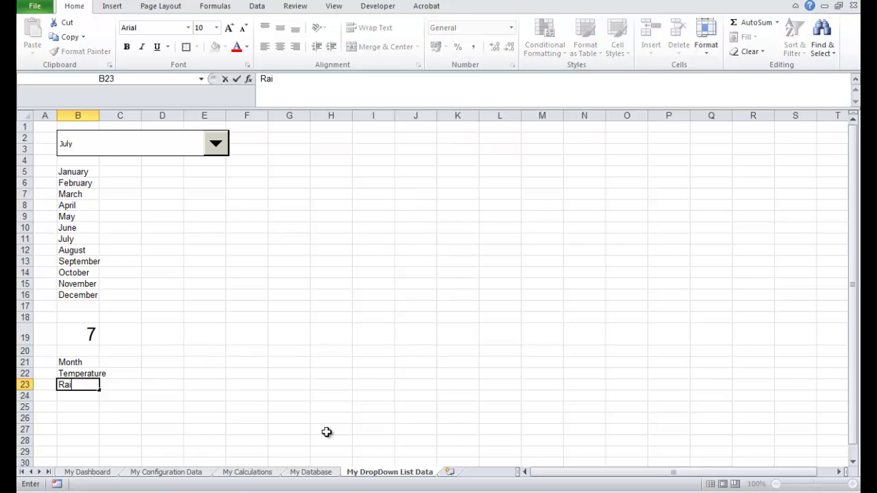
text(nfall)
key(Return)
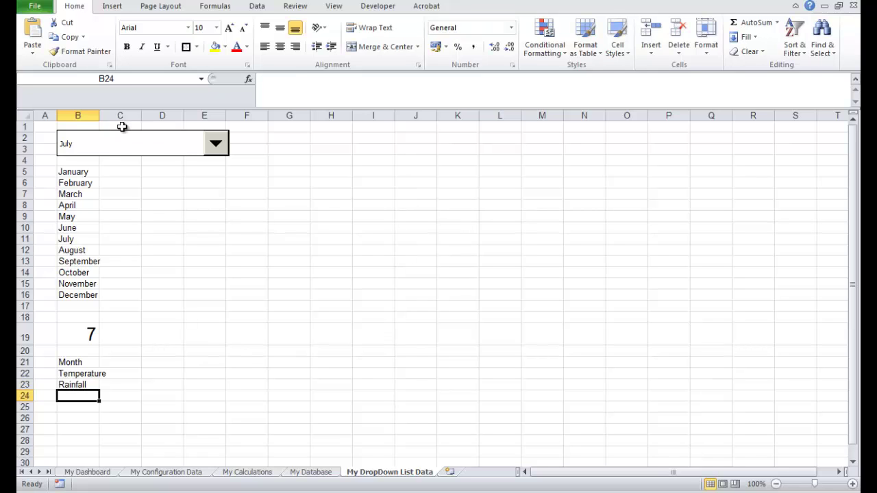
drag(99, 114, 124, 114)
click(229, 430)
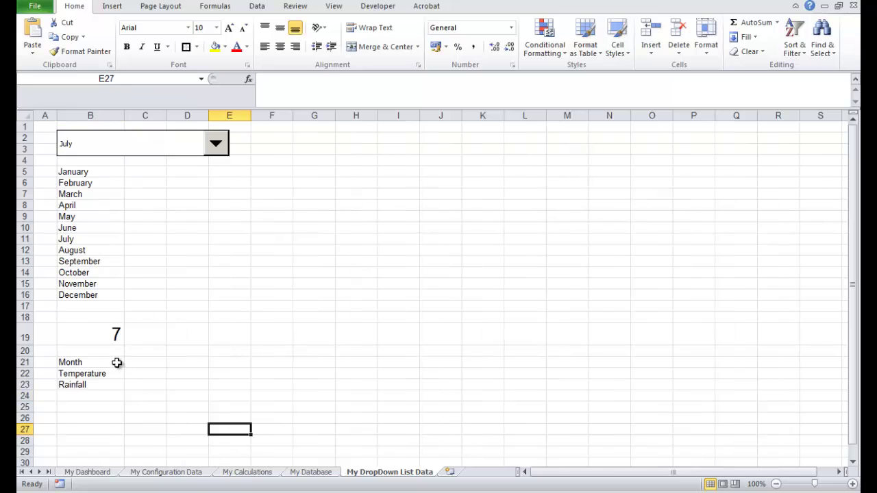
drag(99, 357, 147, 386)
click(314, 333)
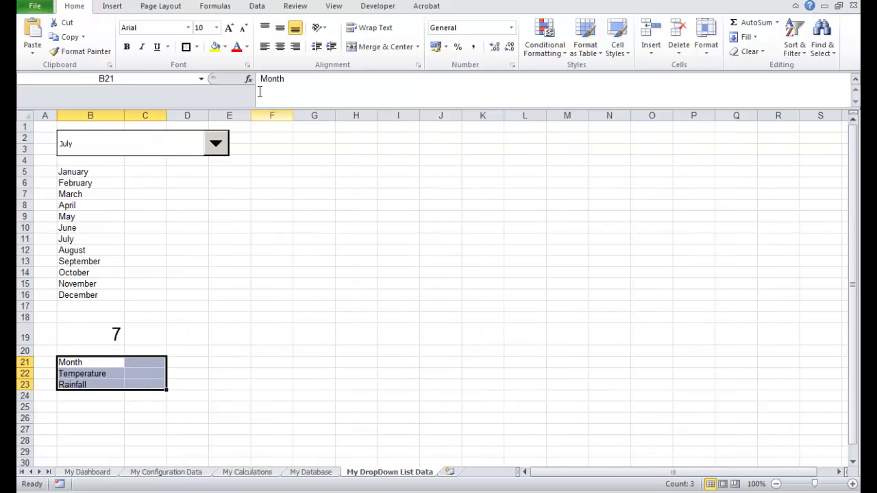
click(198, 47)
click(231, 152)
click(398, 418)
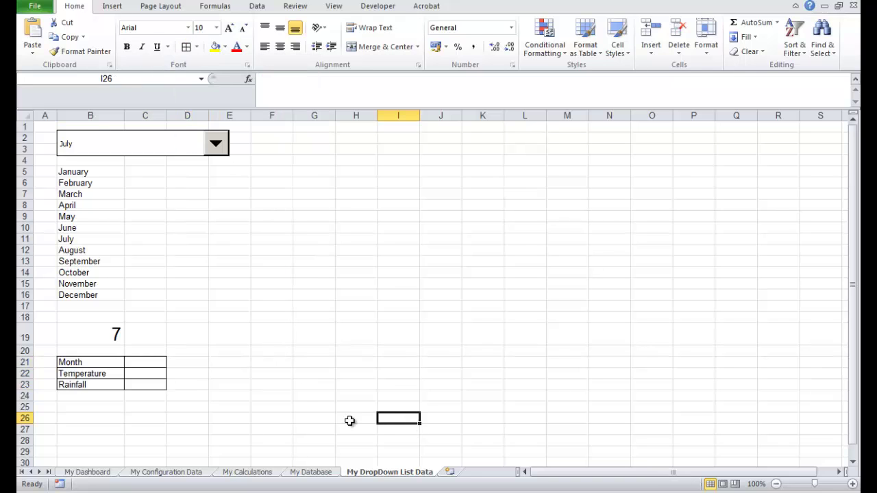
drag(166, 114, 185, 114)
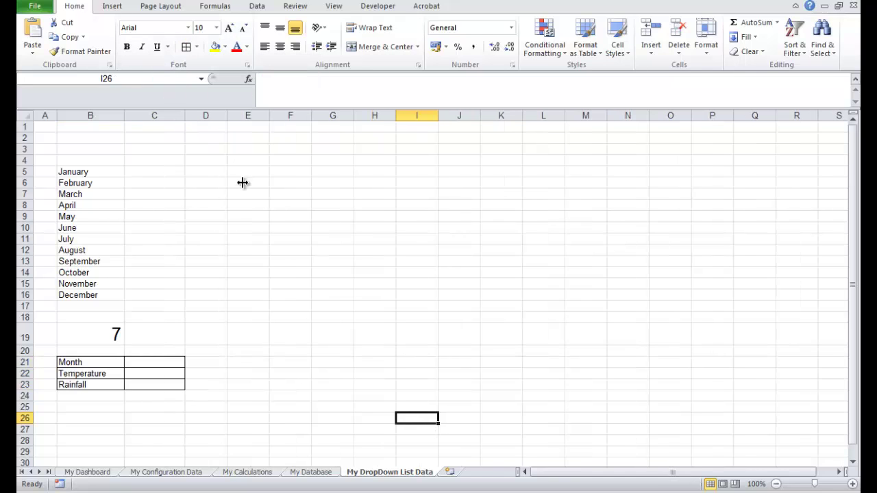
click(301, 317)
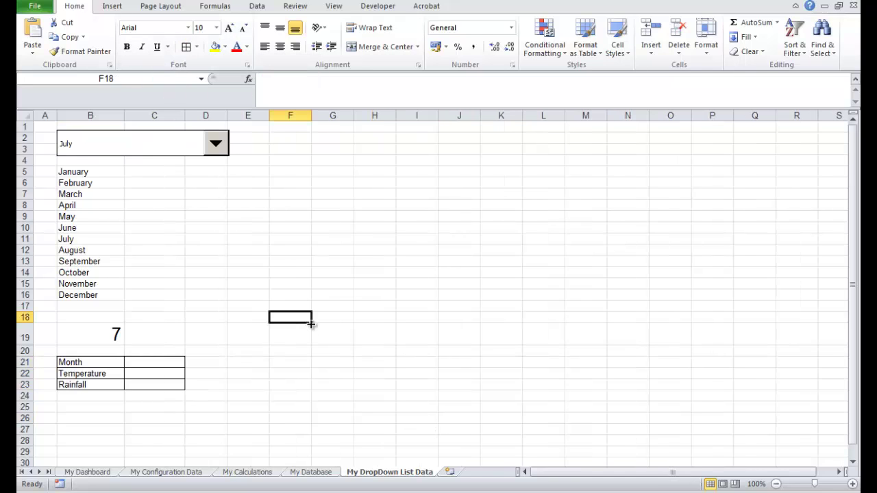
click(173, 365)
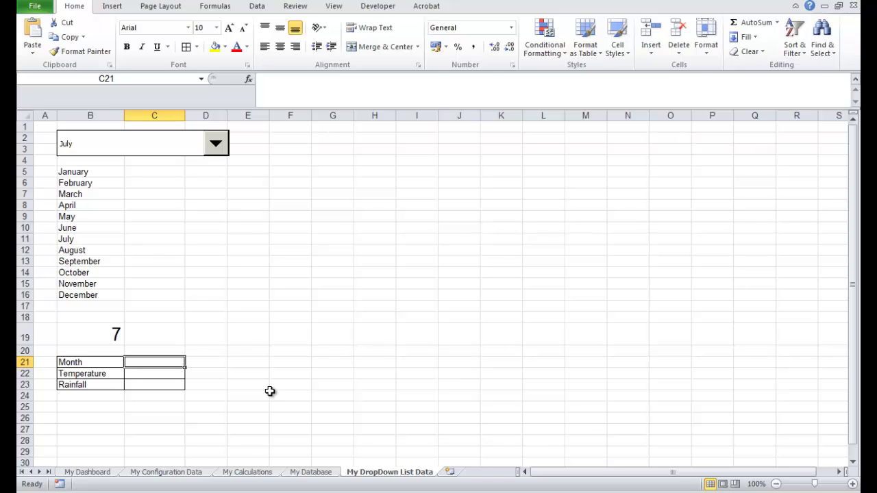
text(=)
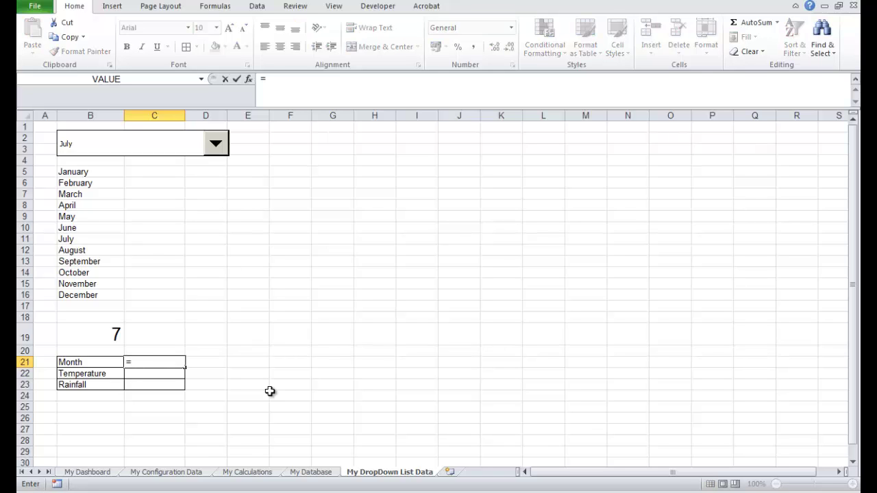
text(VLOOKUP)
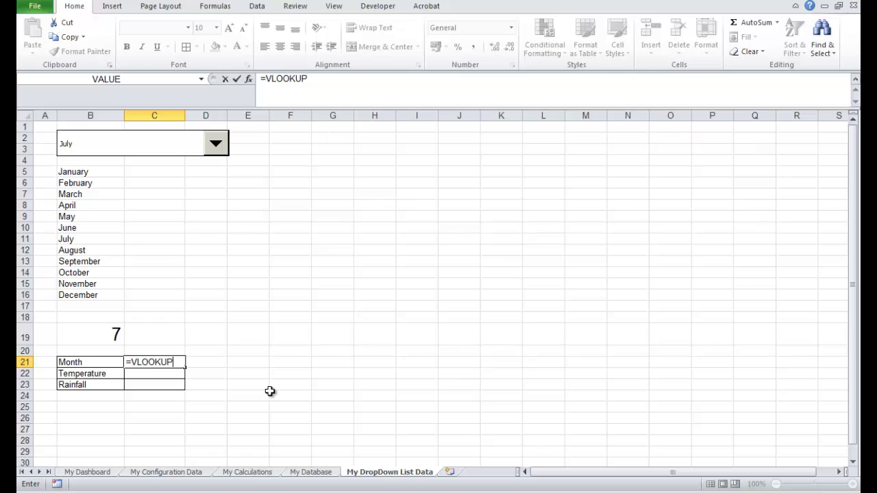
text(()
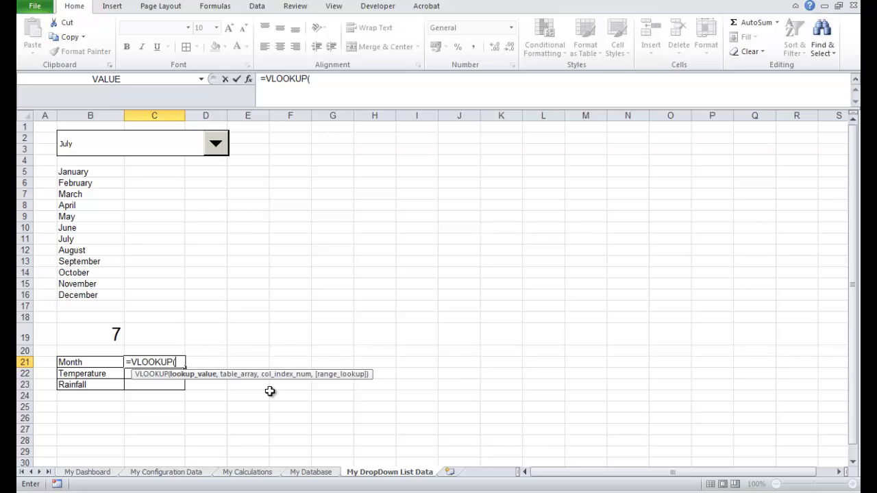
click(330, 407)
key(Escape)
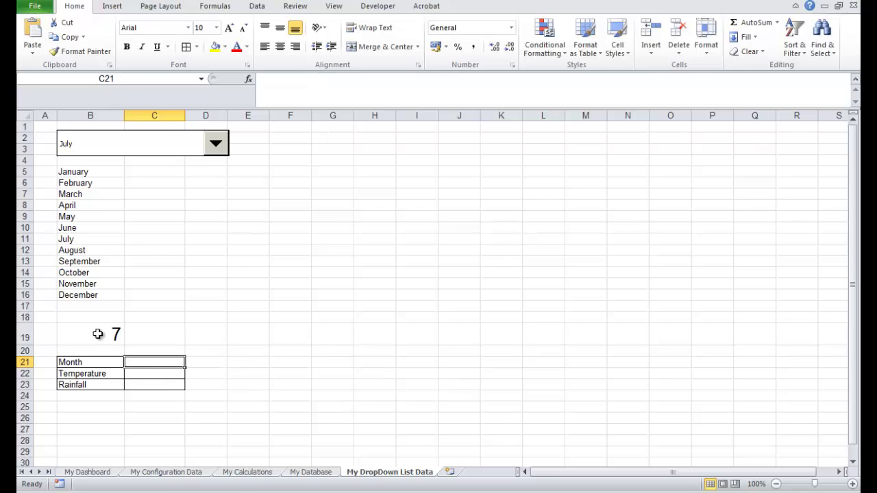
On My Database, enter 1 in A5 and an increment formula in A6.
click(312, 472)
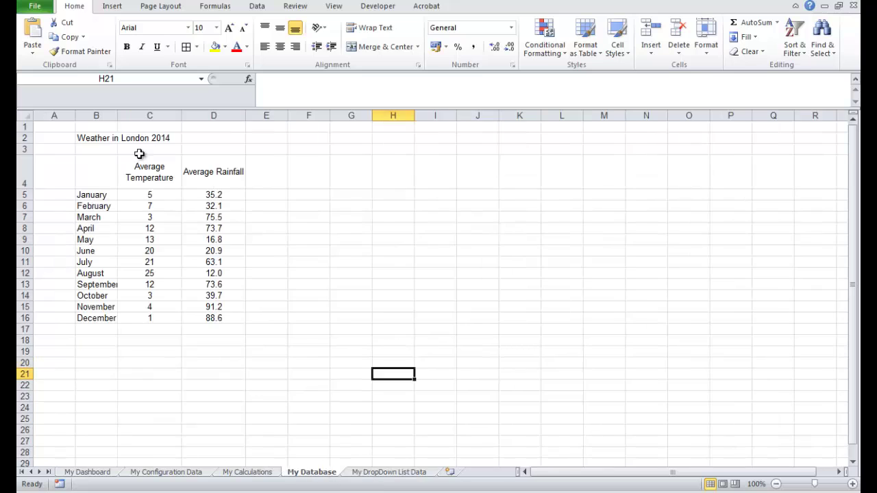
click(66, 199)
text(1)
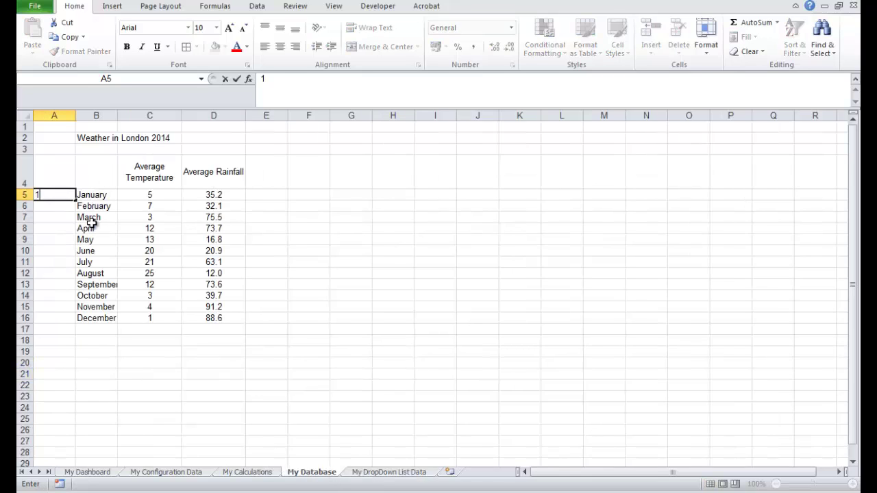
key(Return)
text(=)
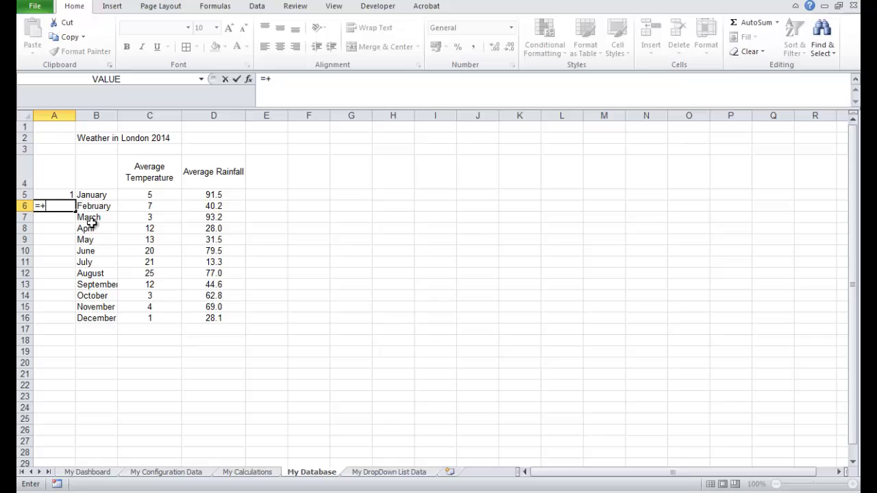
text(+1)
key(Return)
Correct A6 to =A5+1 and fill it down to A16, numbering months 1–12.
click(66, 206)
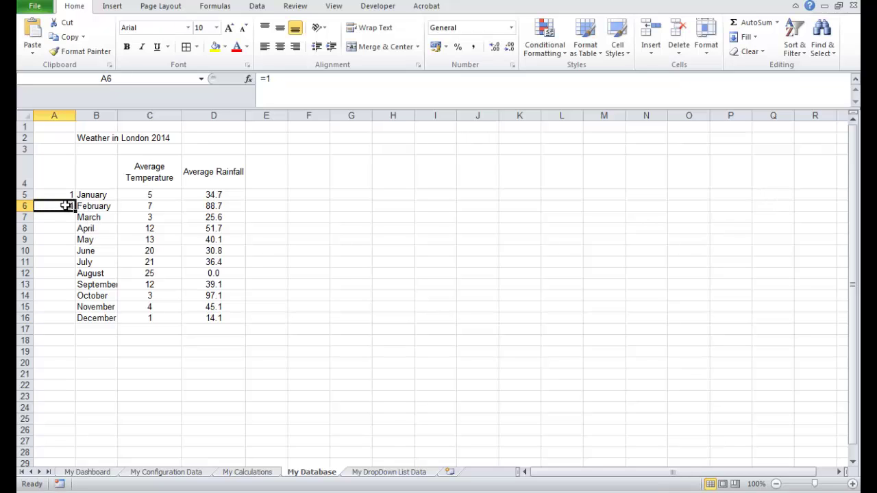
click(294, 81)
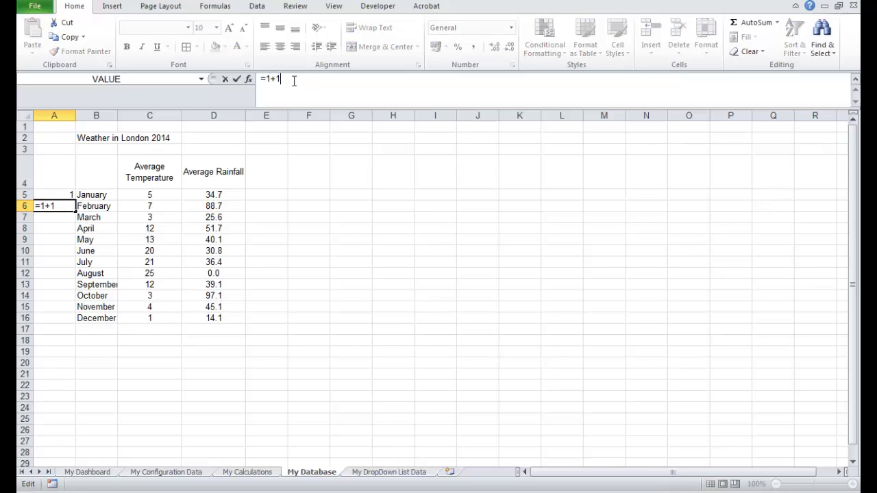
key(Return)
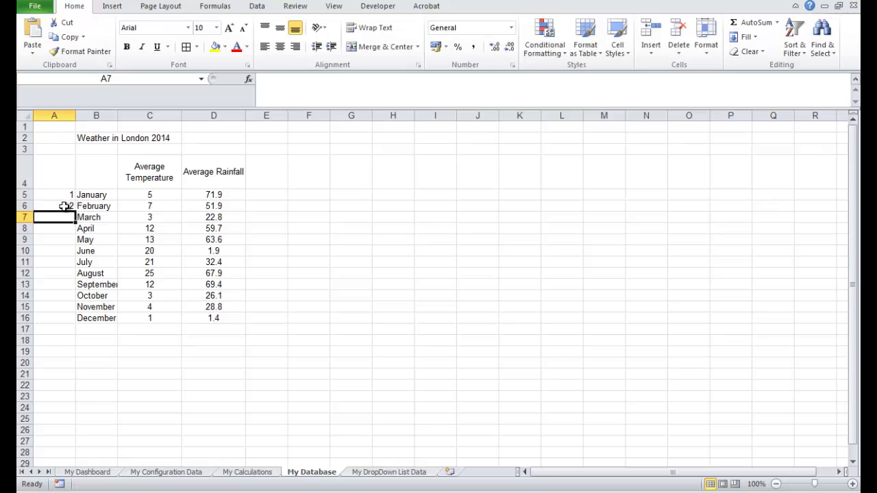
click(69, 206)
drag(75, 211, 76, 319)
click(472, 342)
click(57, 206)
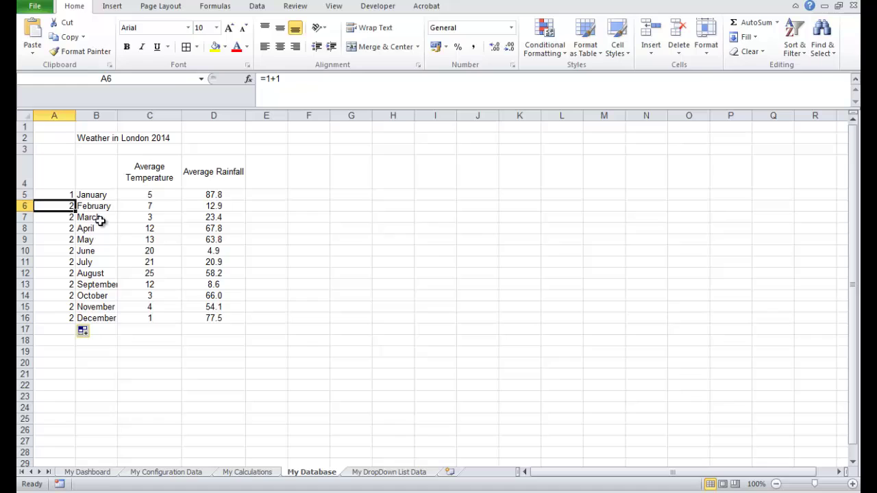
drag(75, 211, 75, 319)
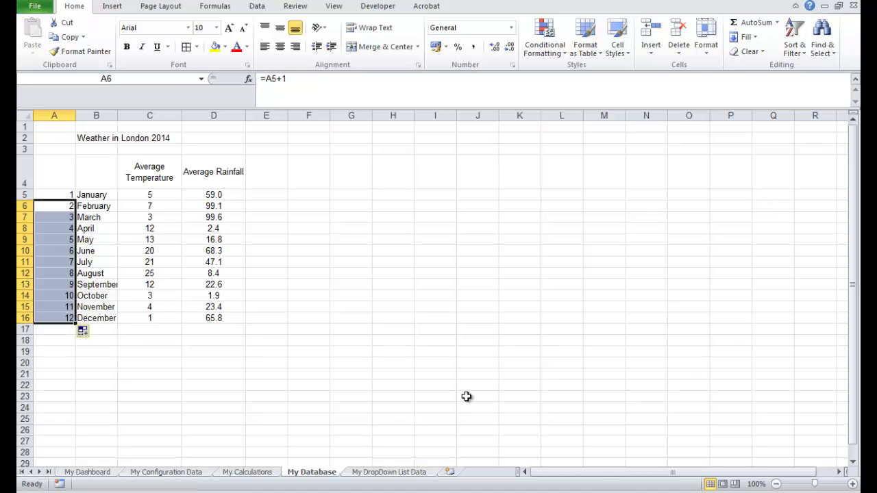
click(467, 398)
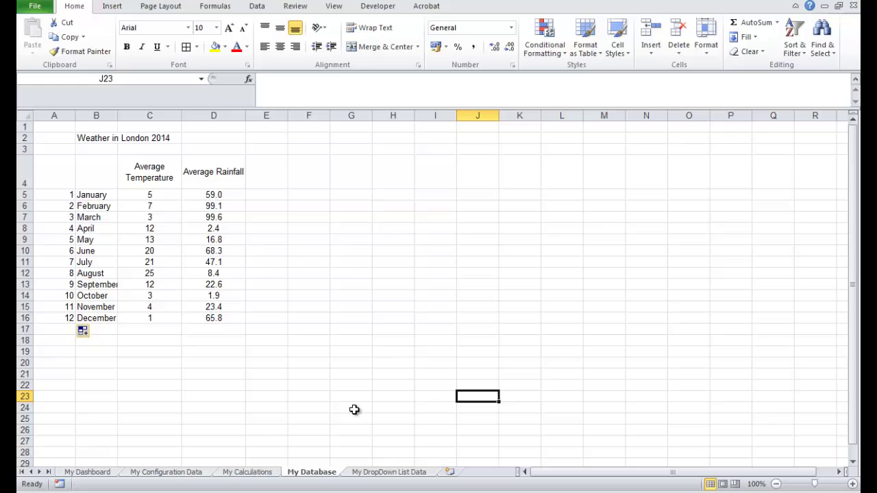
In C21 build =VLOOKUP(B19,'My Database'!A5:D16,1, on the My DropDown List Data sheet.
click(376, 474)
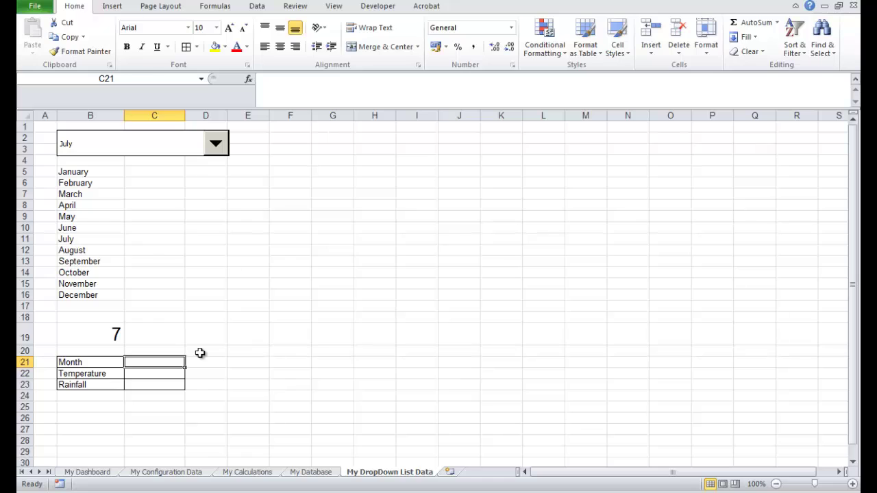
text(=)
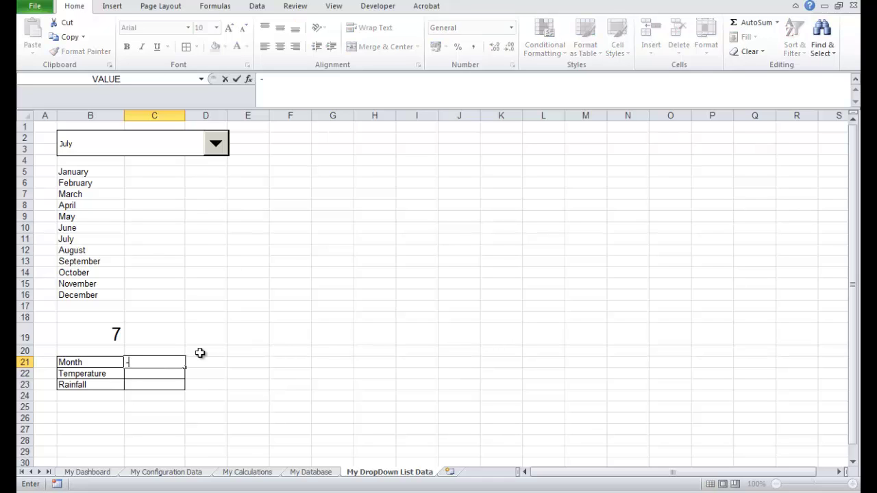
text(VLO)
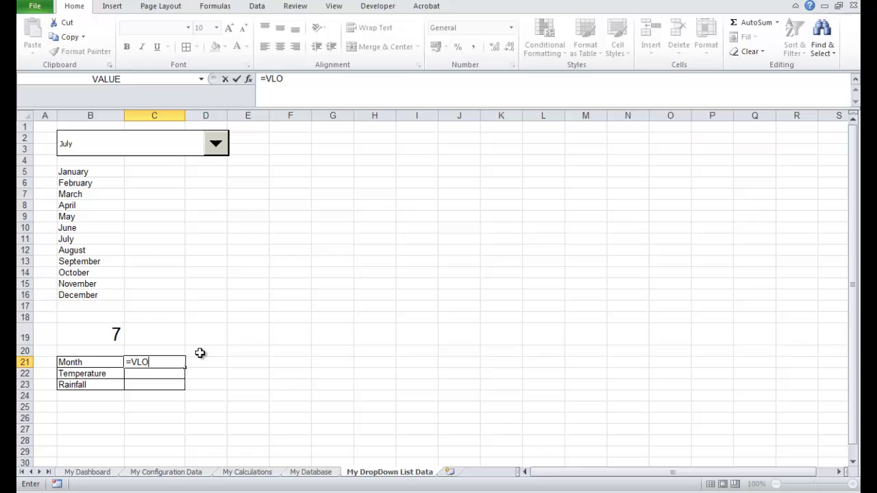
text(OKUP)
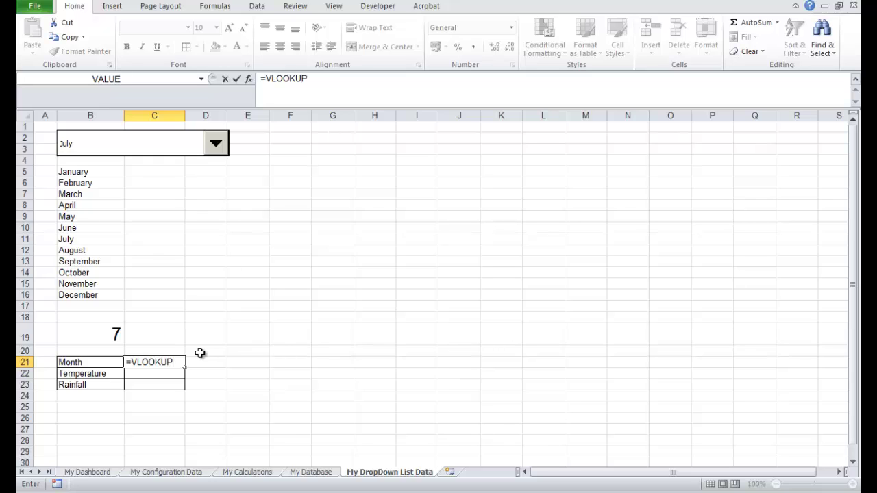
text(()
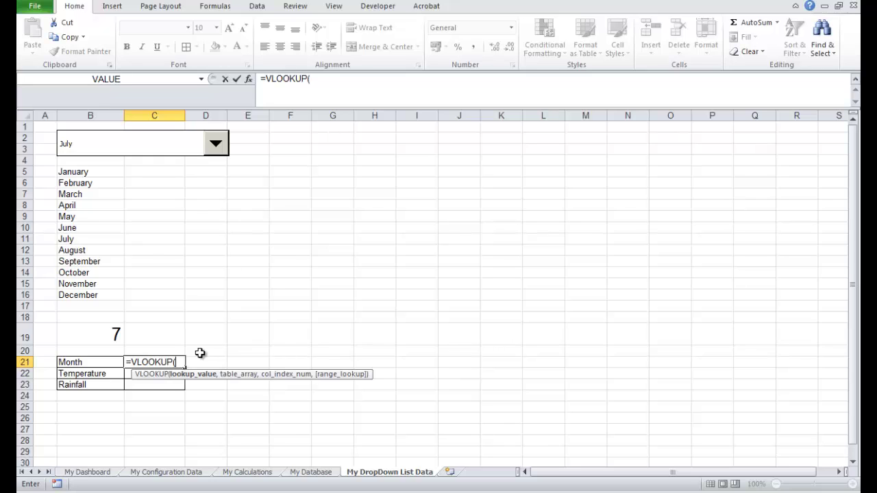
click(96, 336)
text(,)
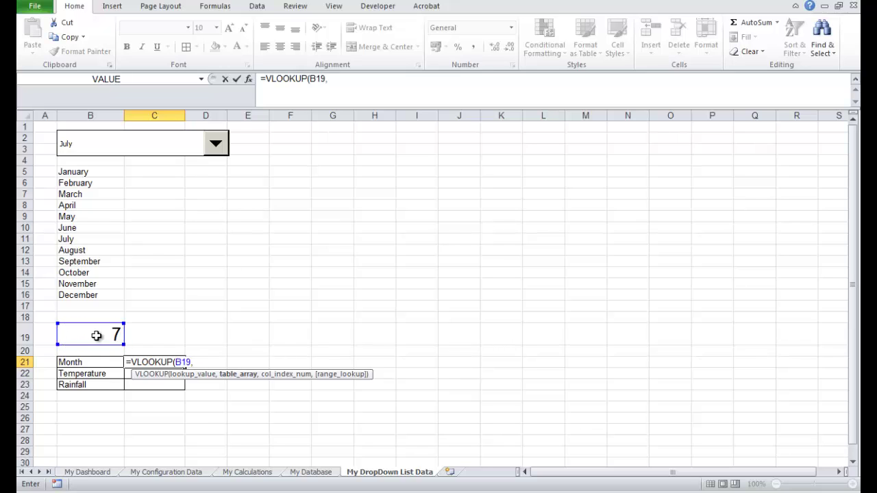
click(311, 474)
drag(60, 196, 229, 319)
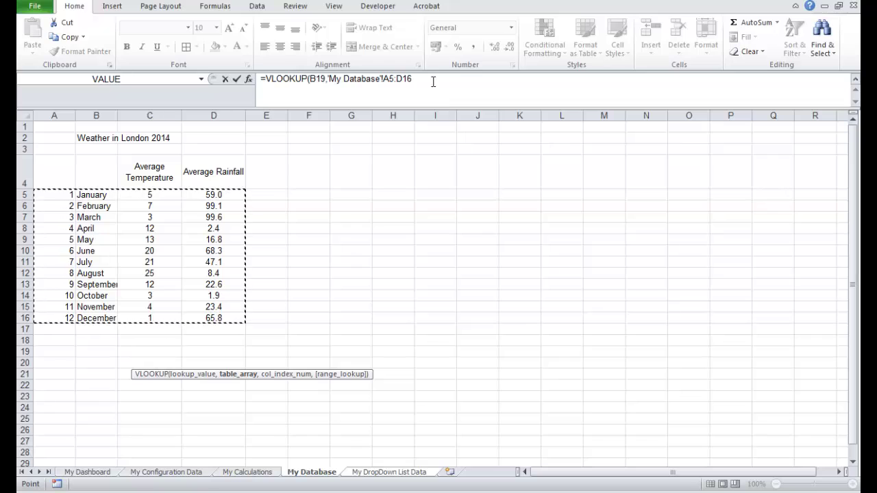
text(,)
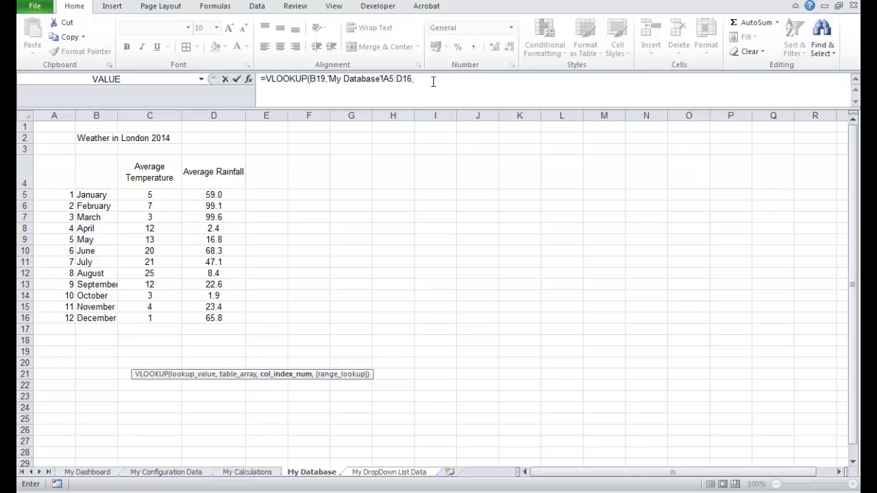
text(1,FALSE)
Enter the VLOOKUP, then change its column index to 2 so C21 returns the month name July.
key(Return)
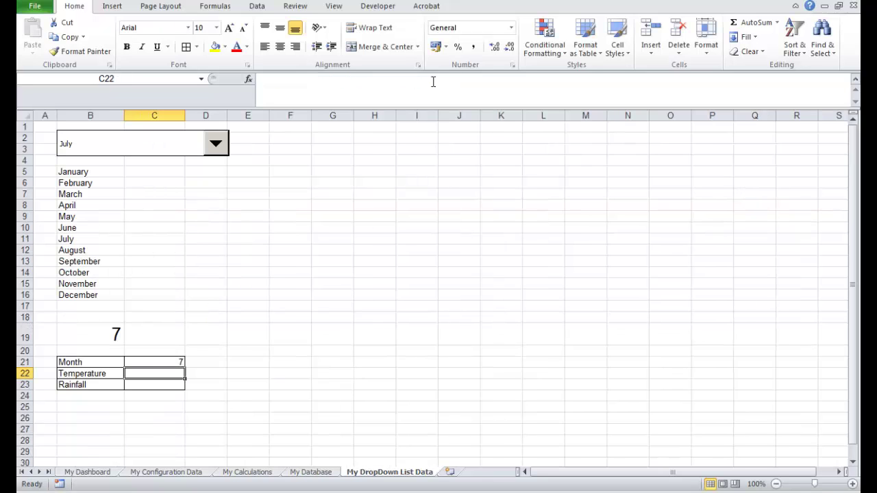
click(172, 362)
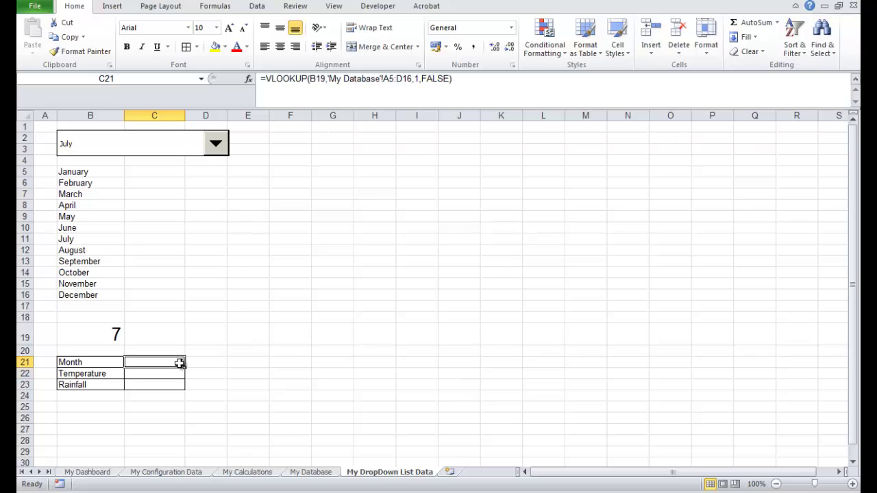
click(419, 79)
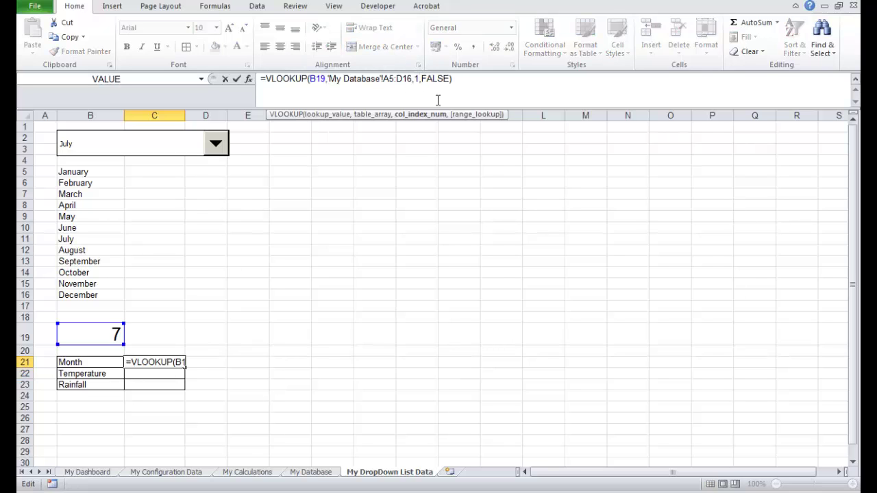
key(BackSpace)
text(2)
key(Return)
click(322, 374)
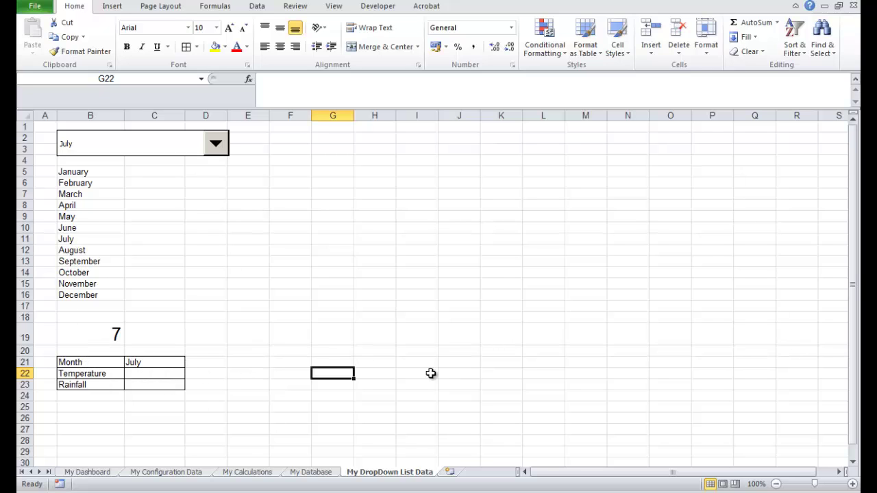
Pick May in the month drop-down so B19 shows 5 and C21 reads May.
click(852, 484)
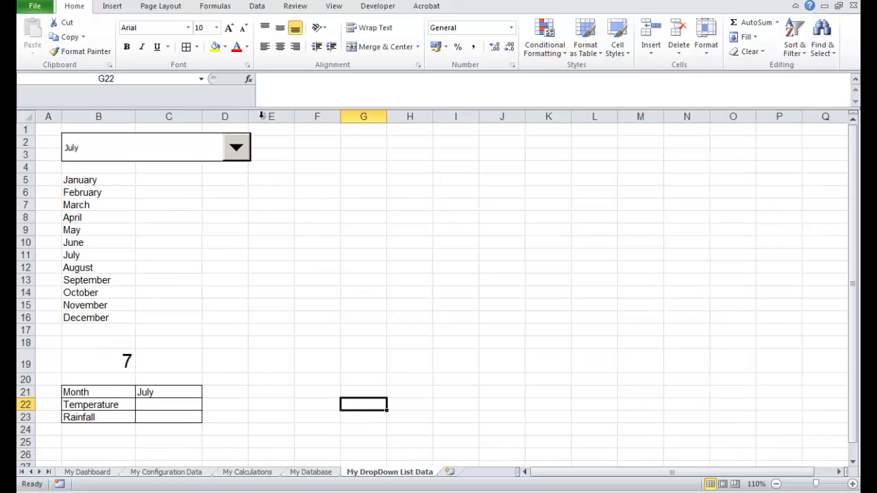
click(236, 152)
click(180, 197)
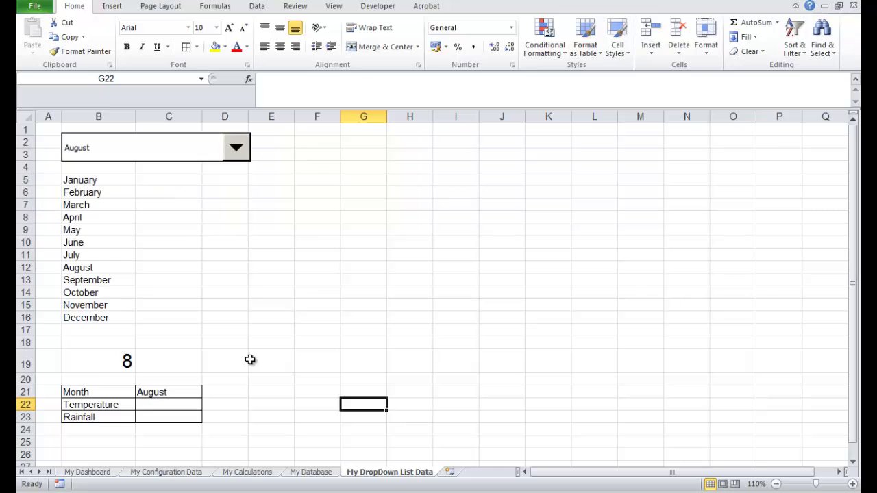
click(237, 152)
click(184, 168)
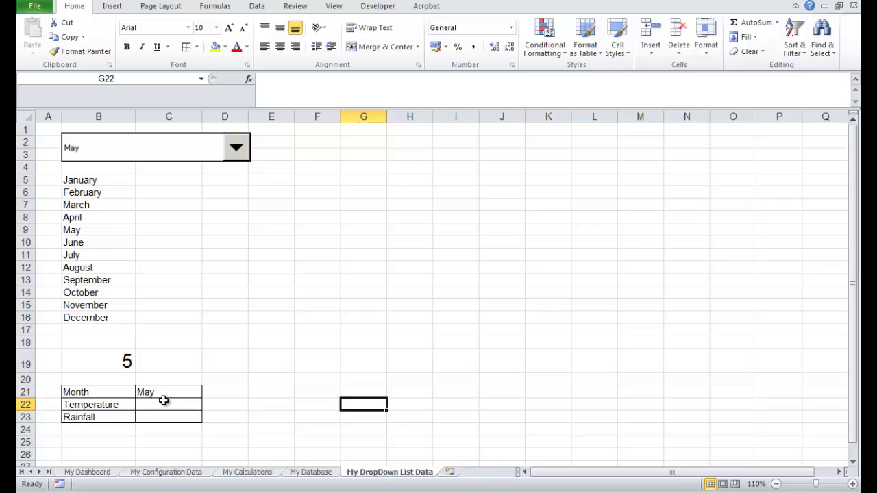
click(164, 402)
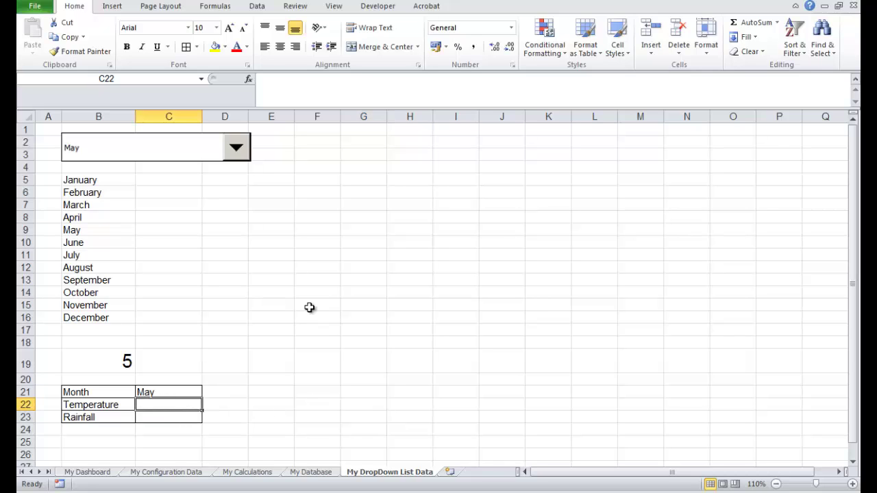
Copy C21's VLOOKUP into C22 with column index 3 for Temperature, returning 13.
key(Up)
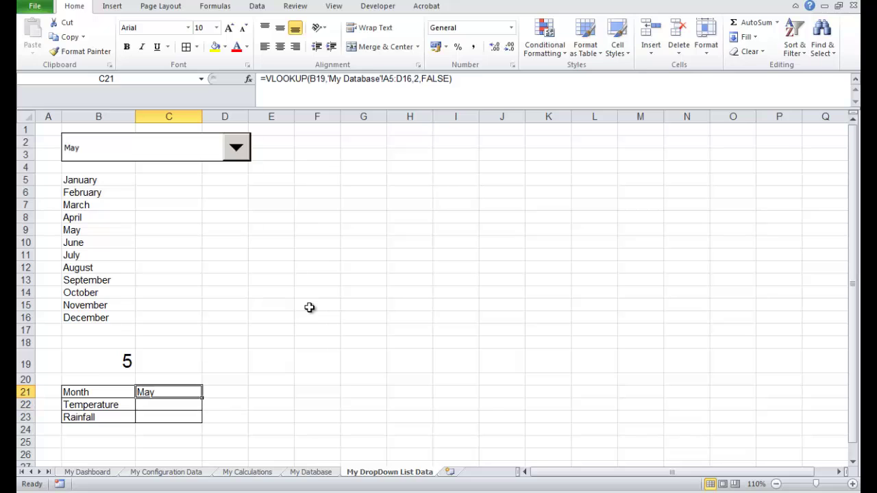
click(452, 78)
drag(452, 79, 255, 80)
key(ctrl+c)
key(Return)
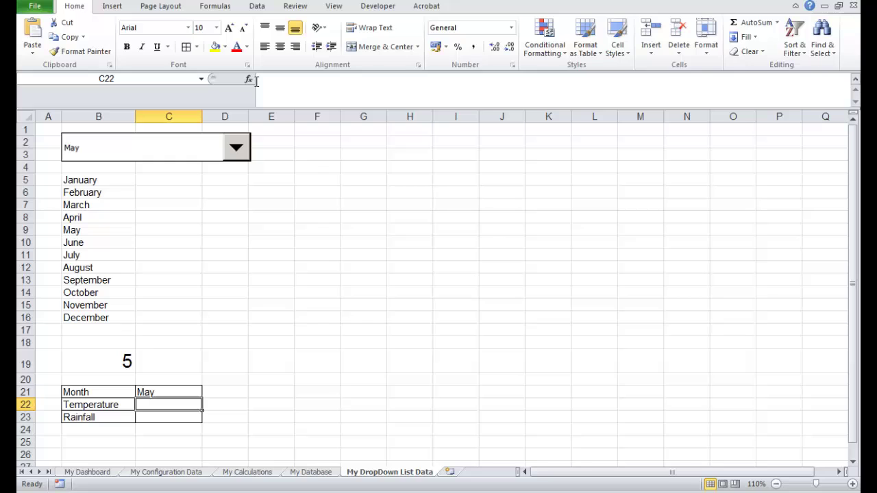
click(331, 81)
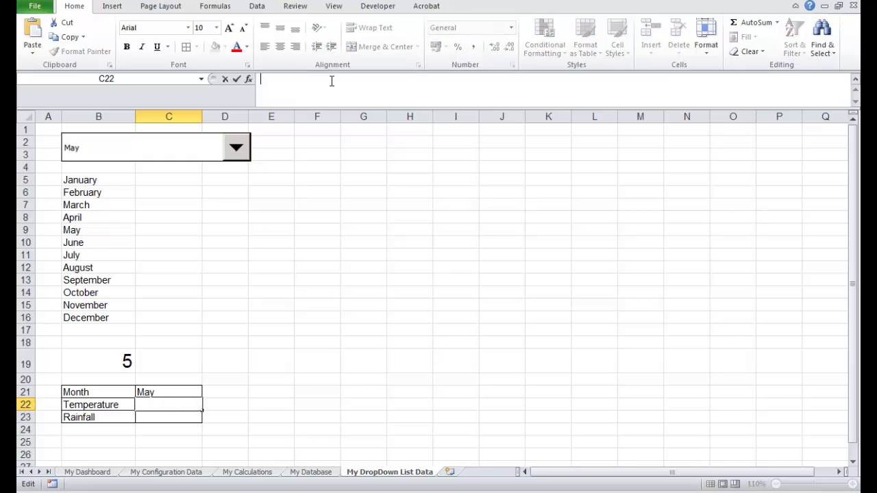
key(ctrl+v)
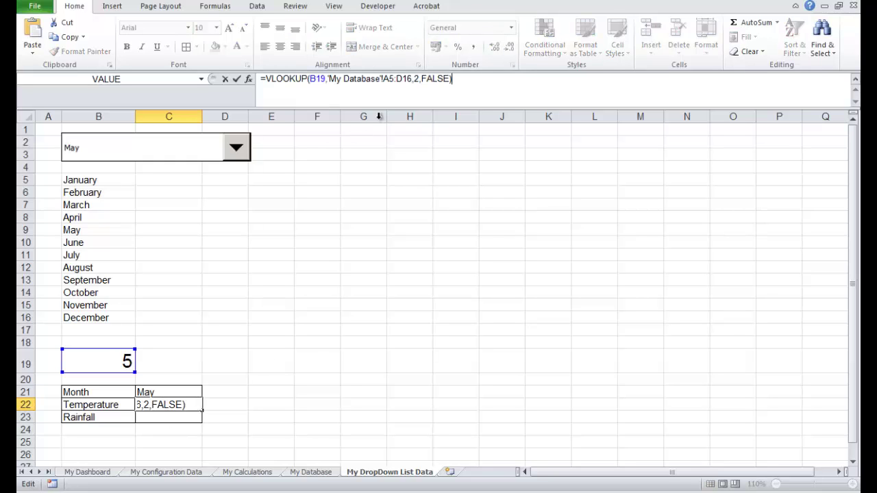
click(417, 78)
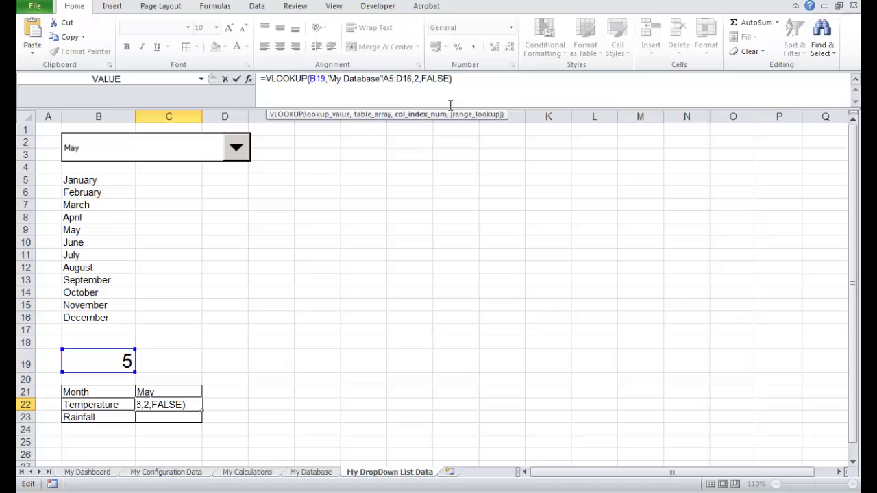
key(BackSpace)
text(3)
key(Return)
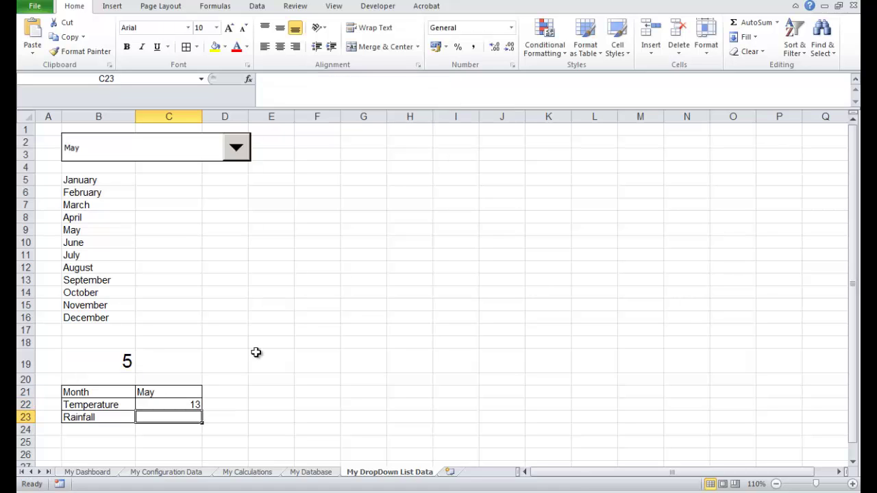
Paste the VLOOKUP into C23 with column index 4 for Rainfall, returning 80.90832616.
click(315, 85)
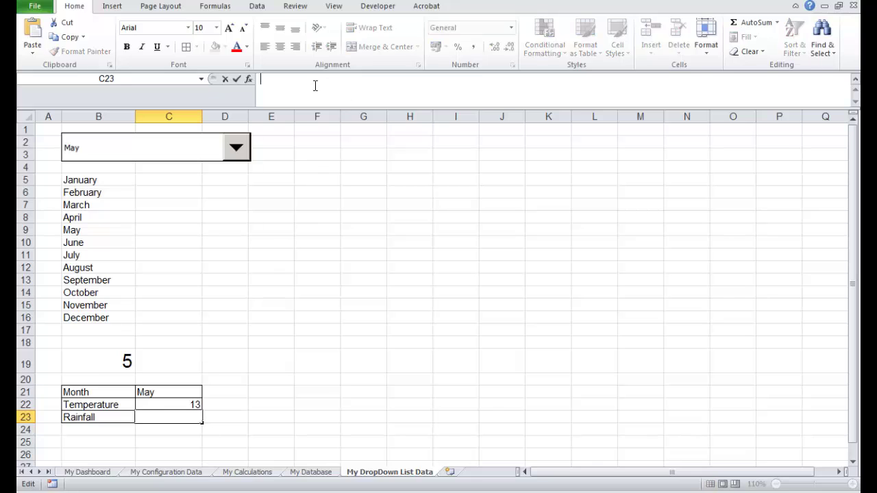
key(ctrl+v)
click(418, 79)
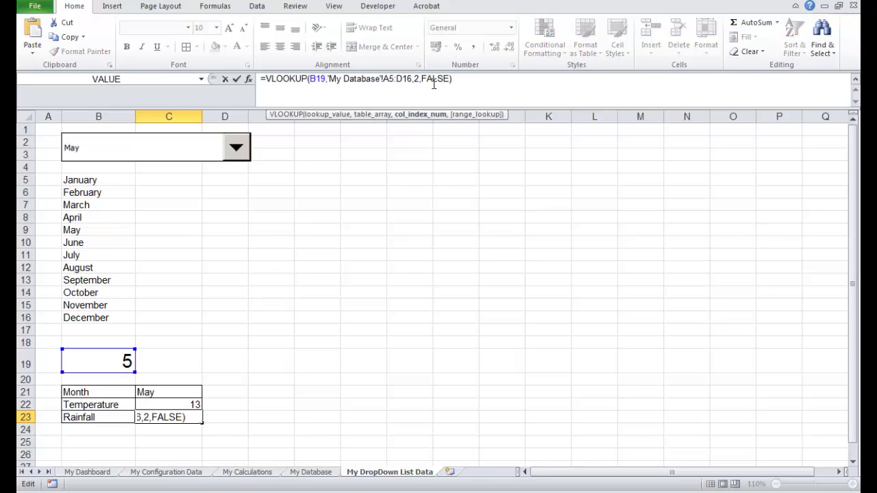
text(4)
key(Return)
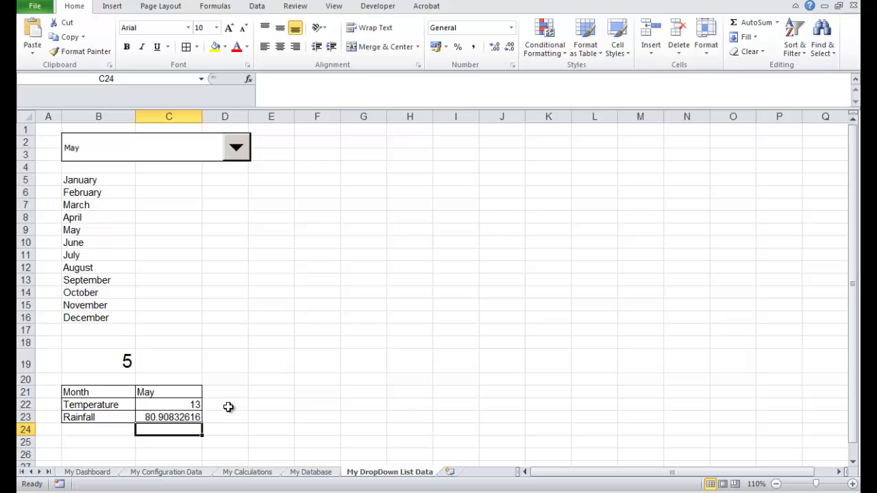
click(177, 417)
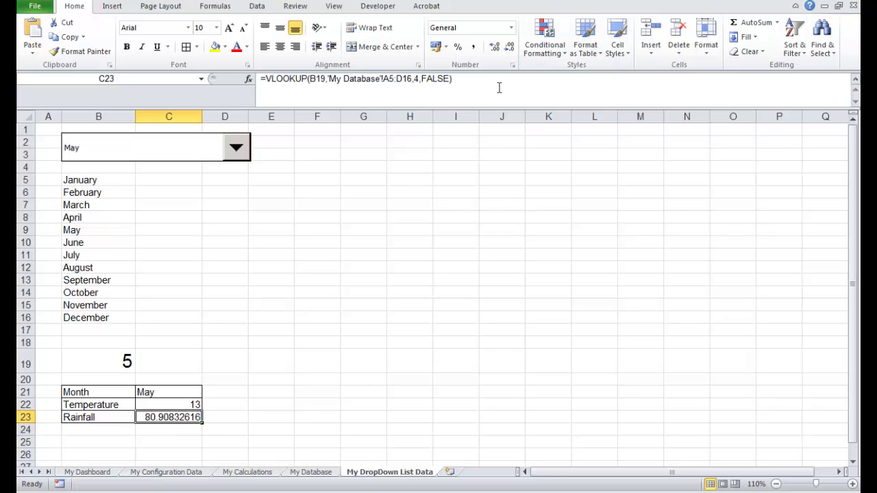
Format the Rainfall cell C23 as Number with 1 decimal place, showing 80.9.
right_click(173, 415)
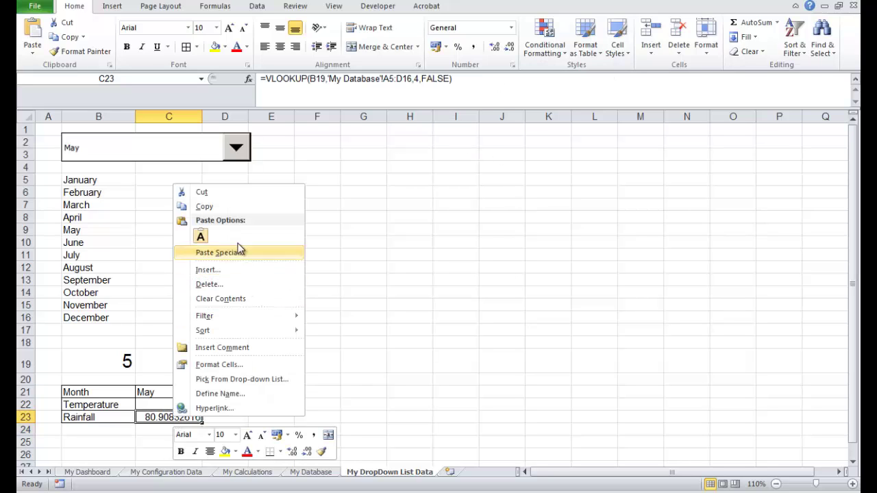
click(251, 365)
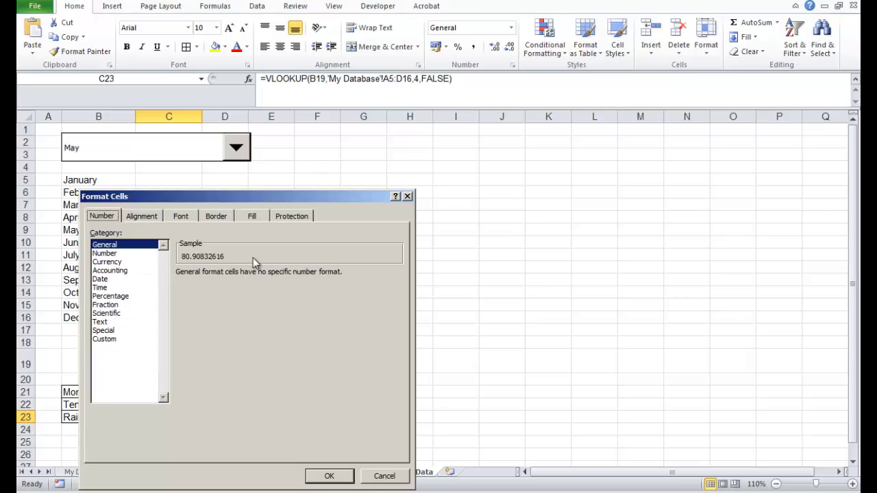
click(108, 253)
click(261, 276)
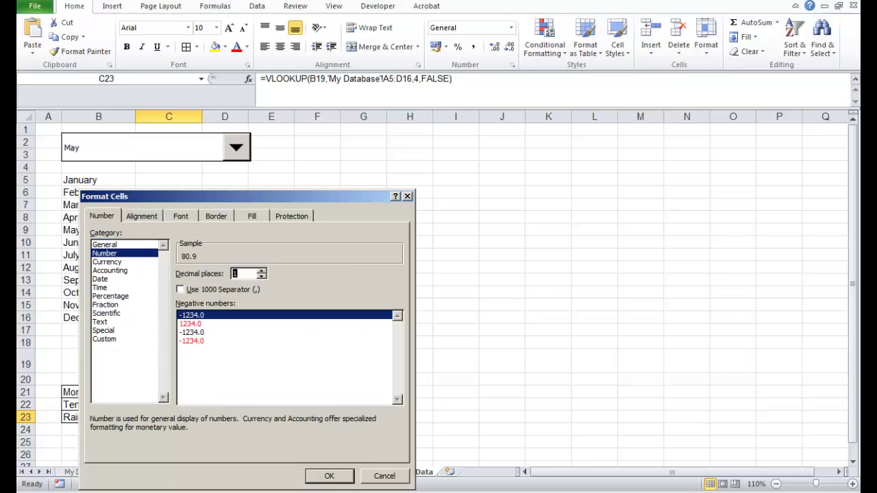
click(319, 476)
click(401, 381)
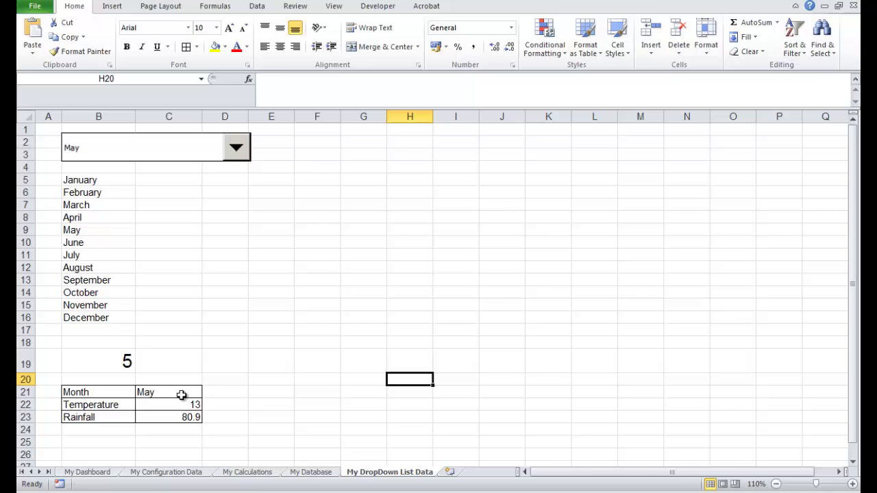
Centre the result values in C21:C23.
drag(180, 392, 183, 413)
click(279, 46)
click(407, 357)
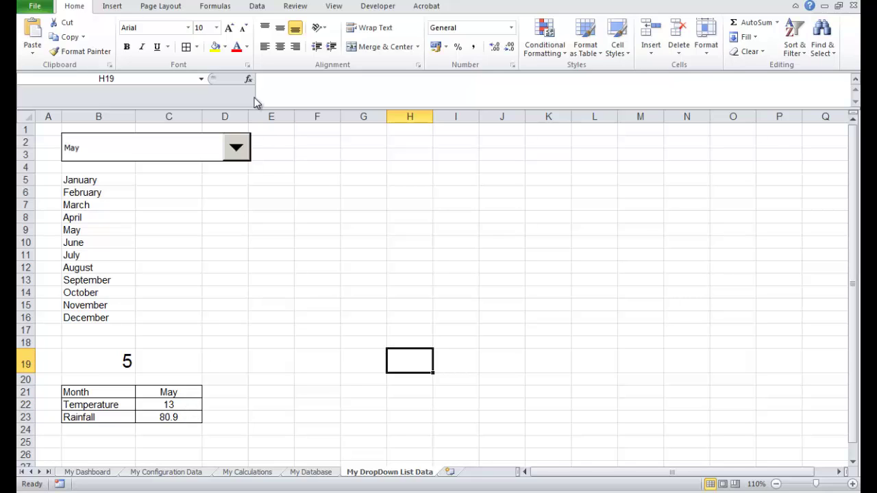
Pick July, May, November, then December in the month drop-down, confirming the table updates each time.
click(236, 153)
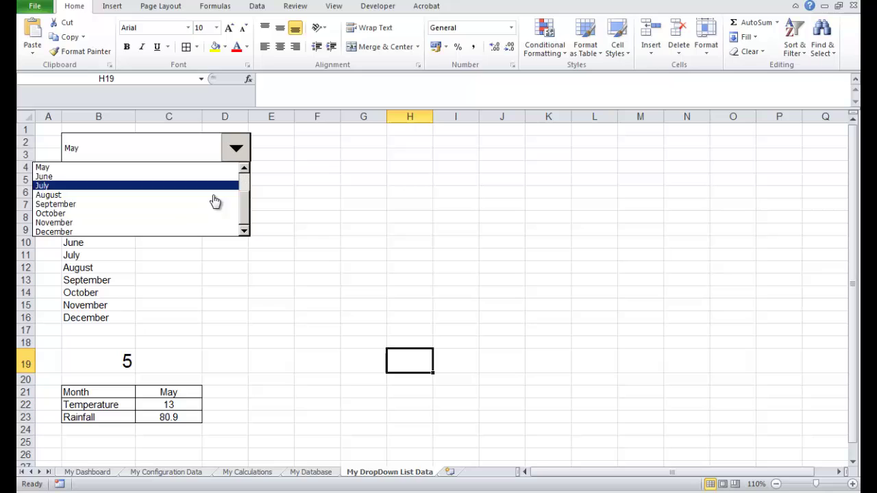
click(190, 186)
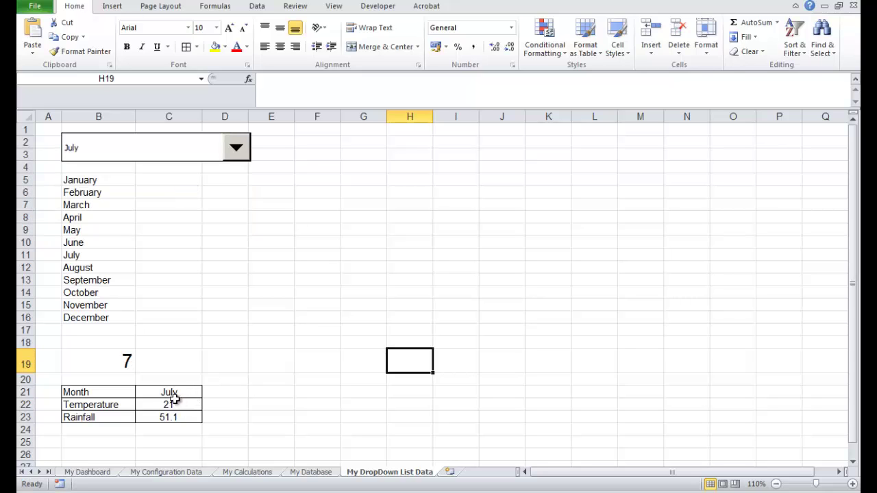
click(234, 152)
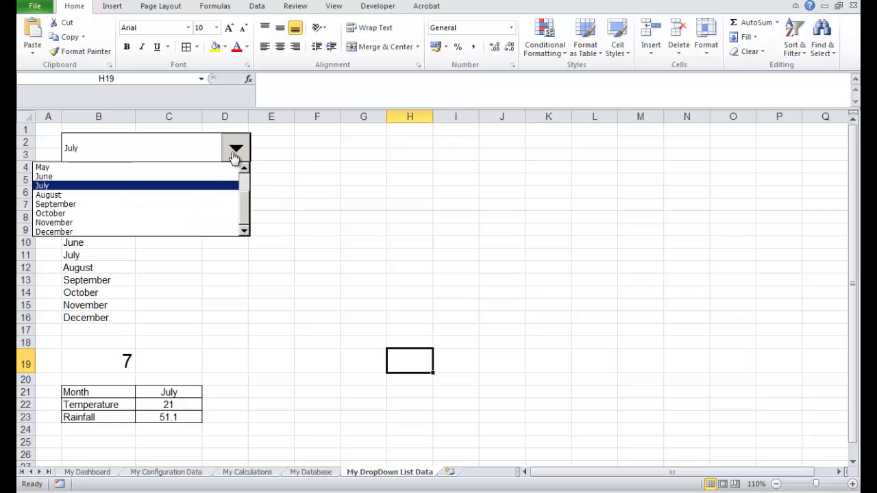
click(226, 168)
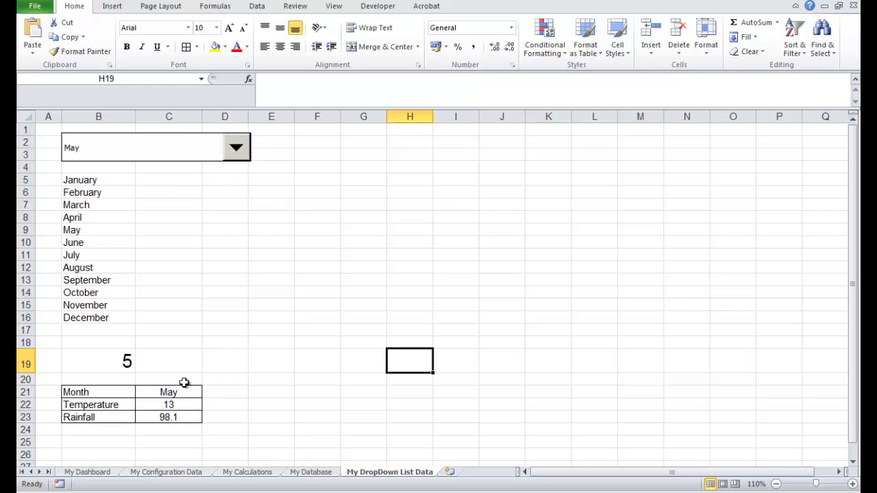
click(235, 150)
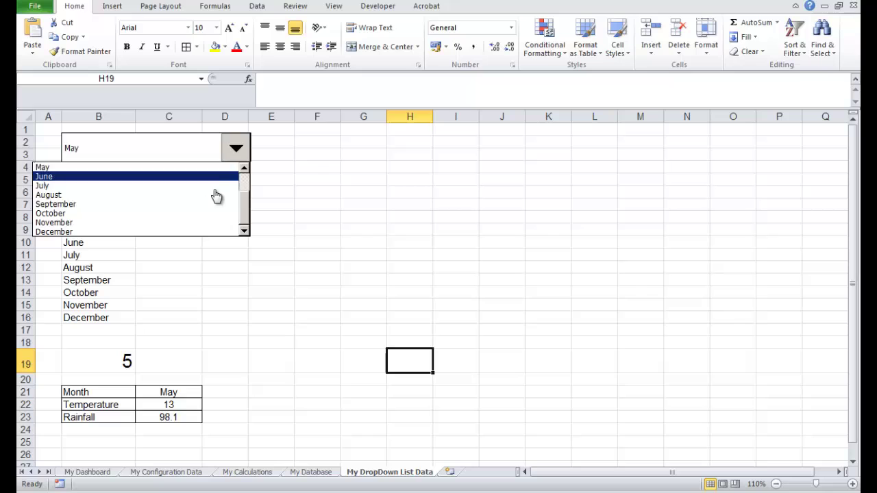
click(201, 225)
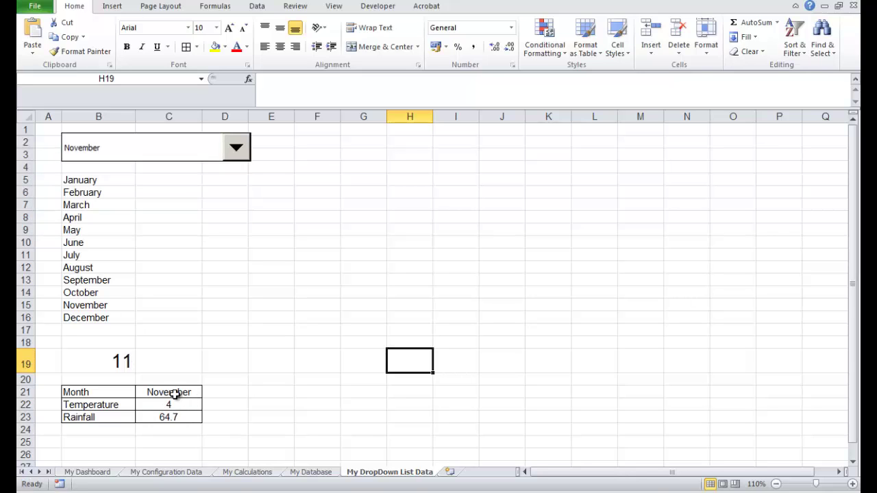
click(239, 150)
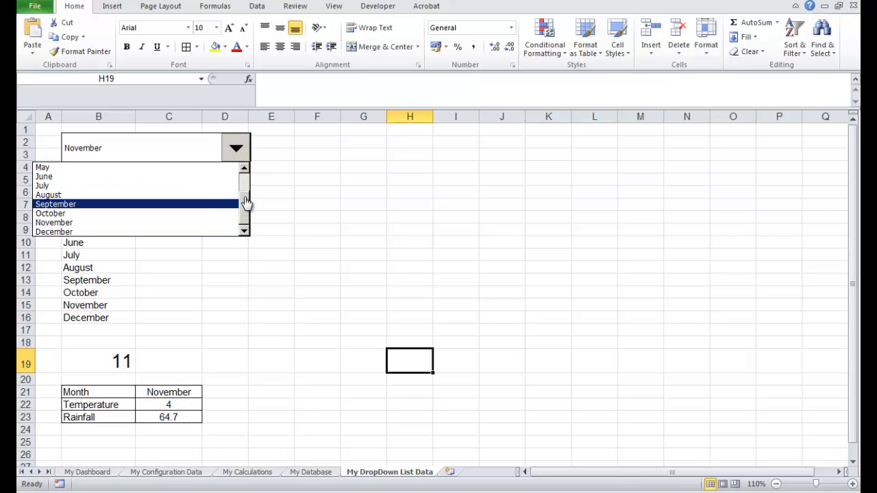
click(178, 233)
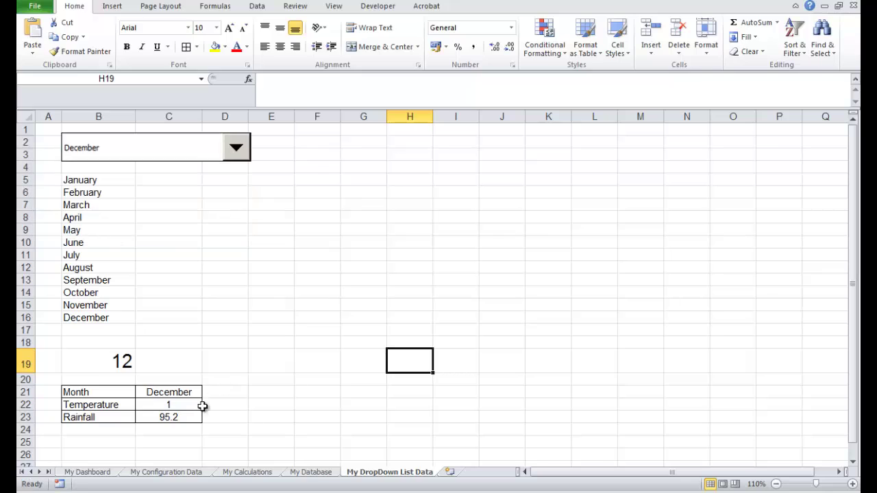
Select the Month, Temperature and Rainfall table B21:C23, then clear the selection.
click(275, 380)
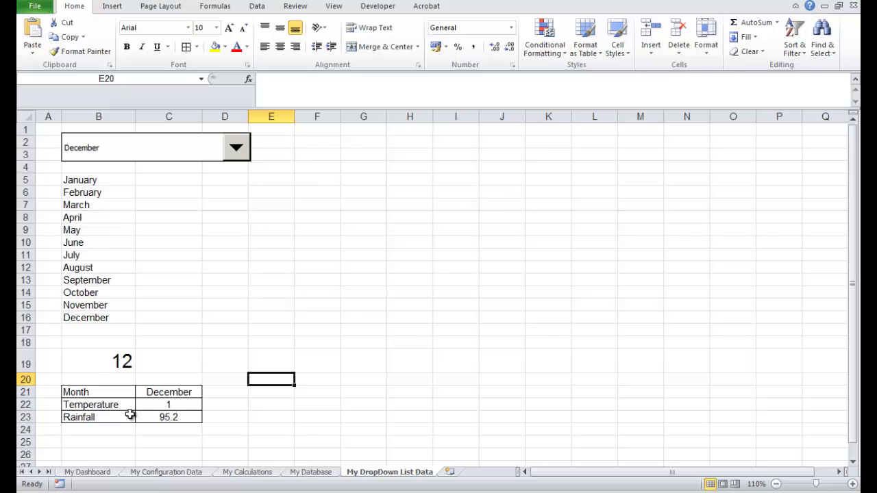
drag(111, 392, 182, 414)
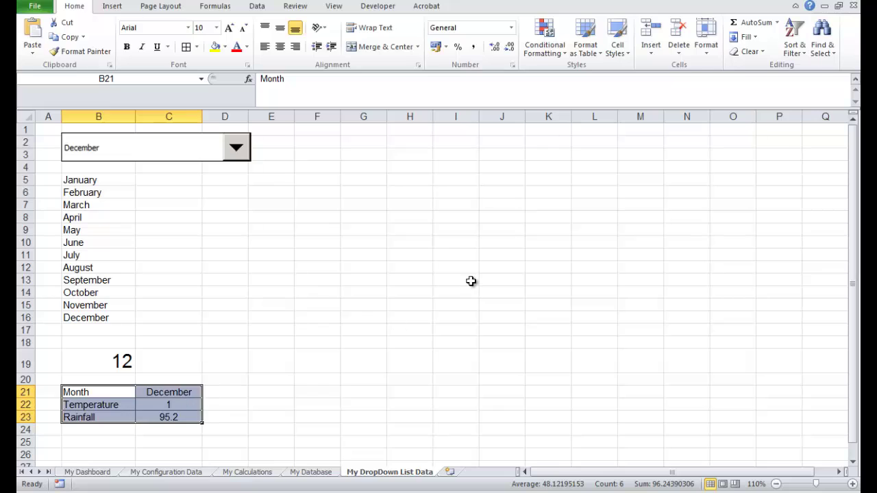
click(379, 251)
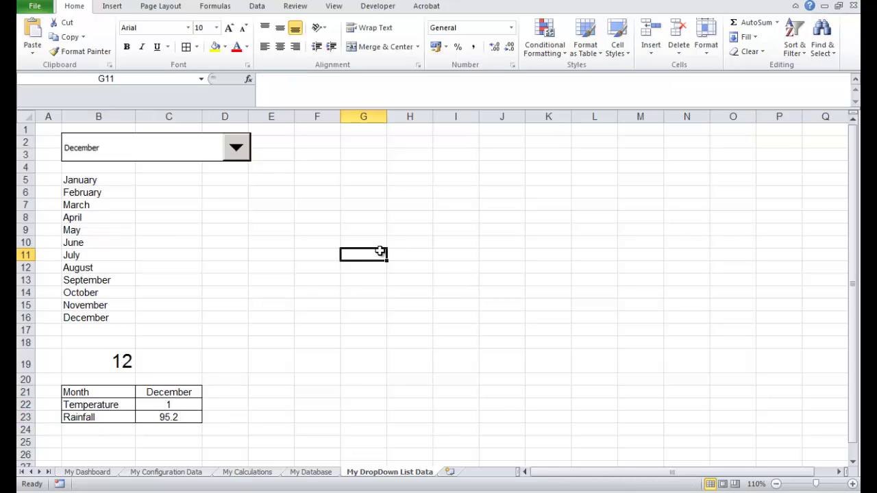